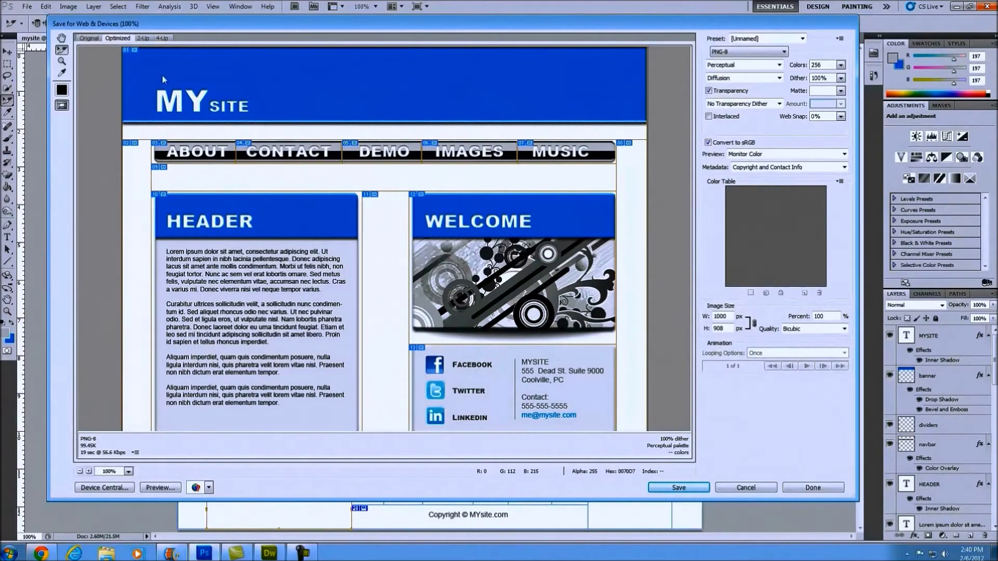
- Start saving the optimized web slices and create and open a new folder named tutSite on the Desktop
scroll(286, 334, "down", 3)
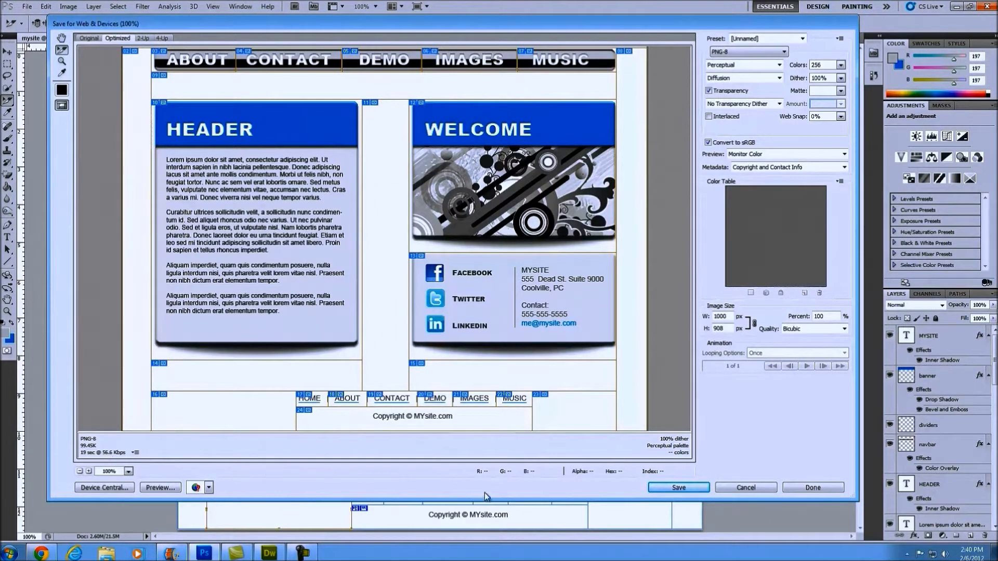
left_click(679, 488)
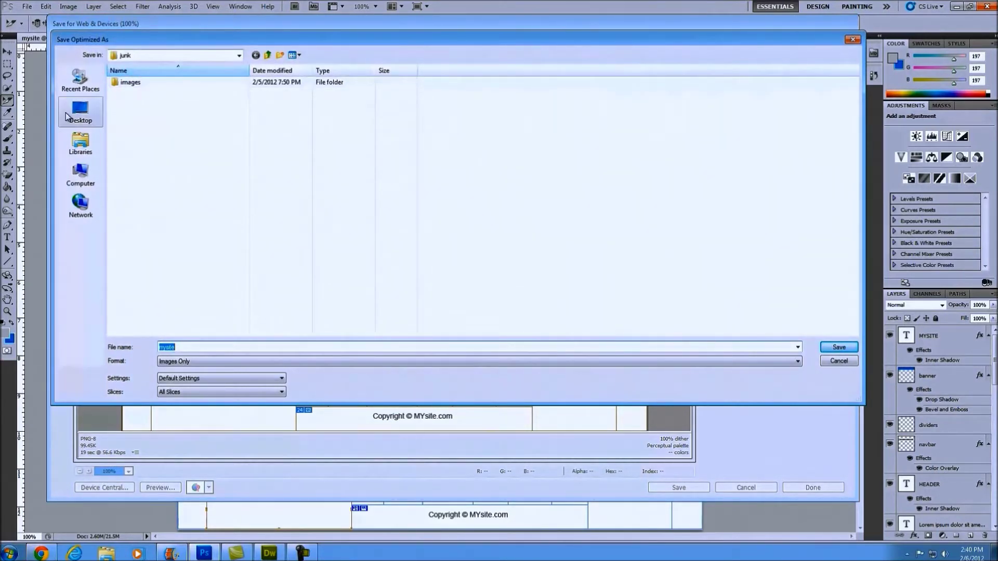
left_click(81, 120)
left_click(470, 268)
right_click(469, 263)
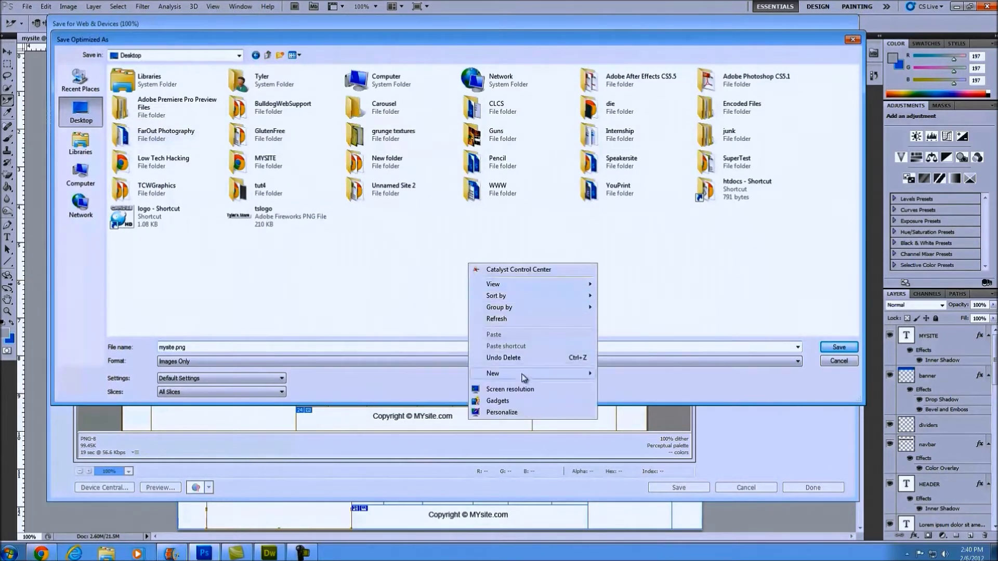
mouse_move(553, 375)
left_click(638, 375)
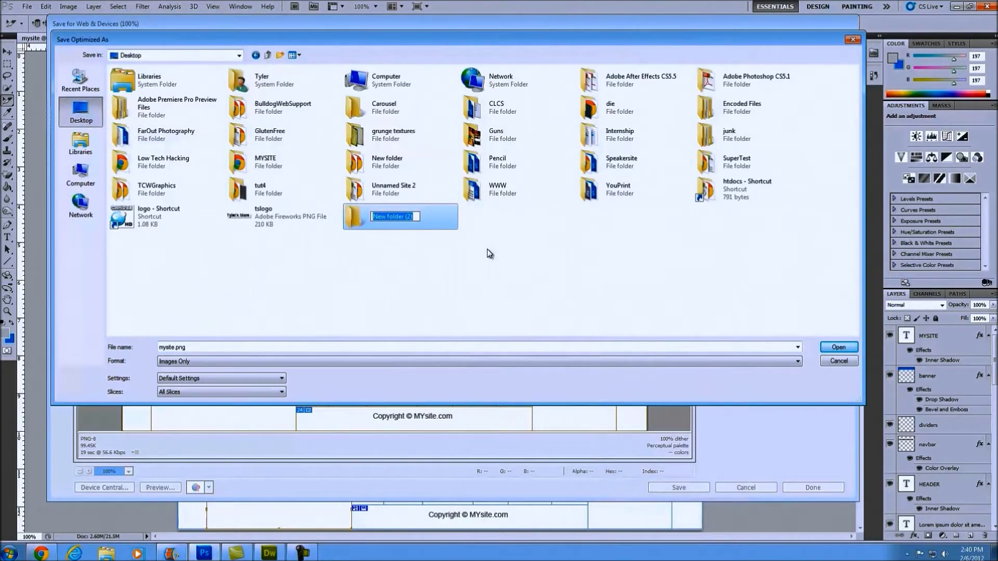
type("tutSite")
double_click(357, 221)
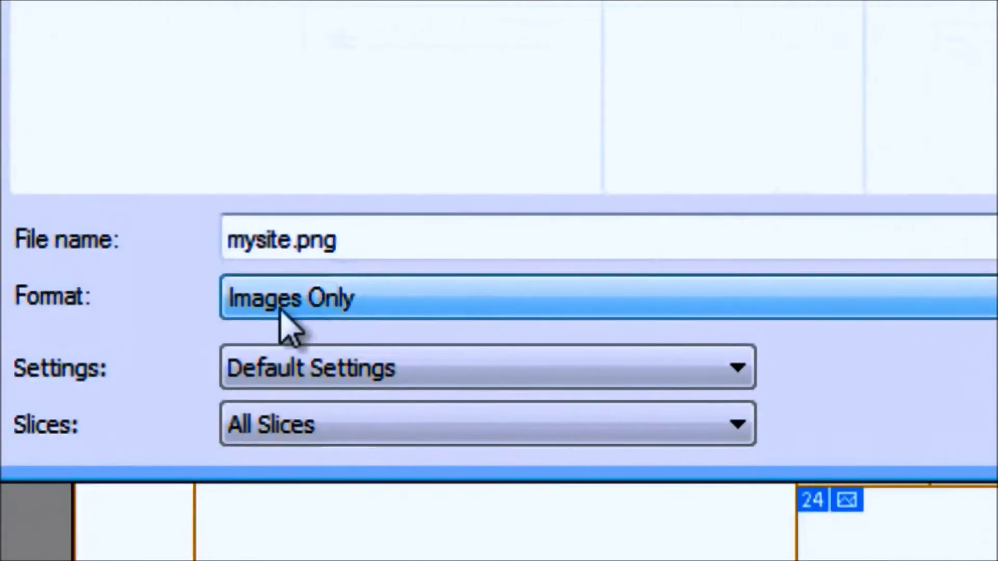
- Save all slices in the HTML and Images format with the file name index.html
left_click(416, 302)
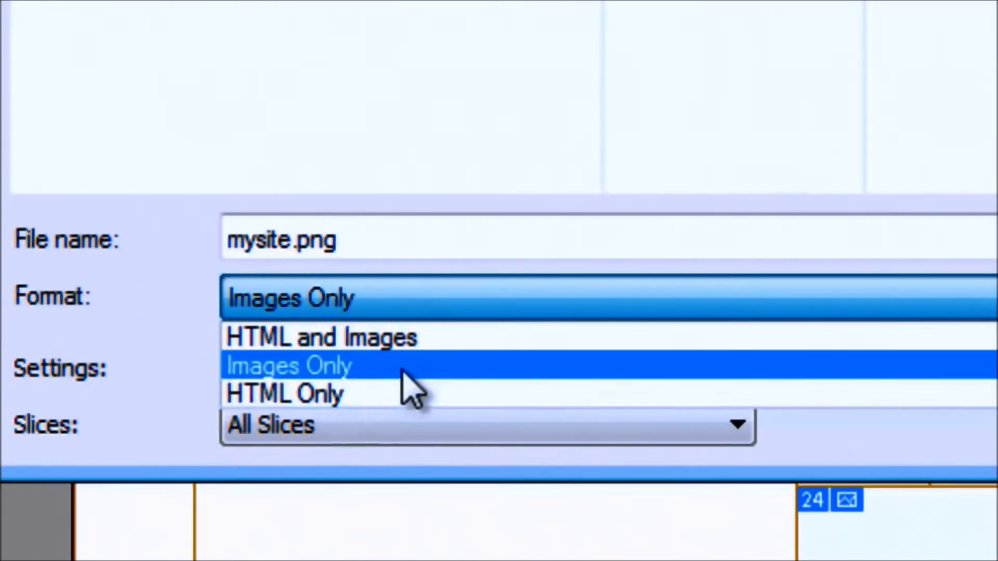
left_click(442, 347)
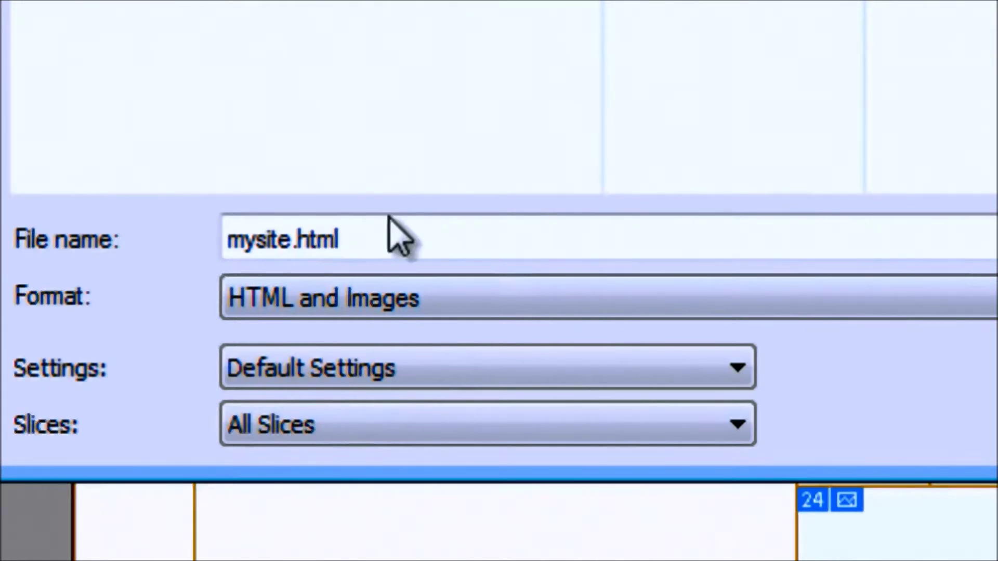
double_click(291, 237)
left_click(293, 238)
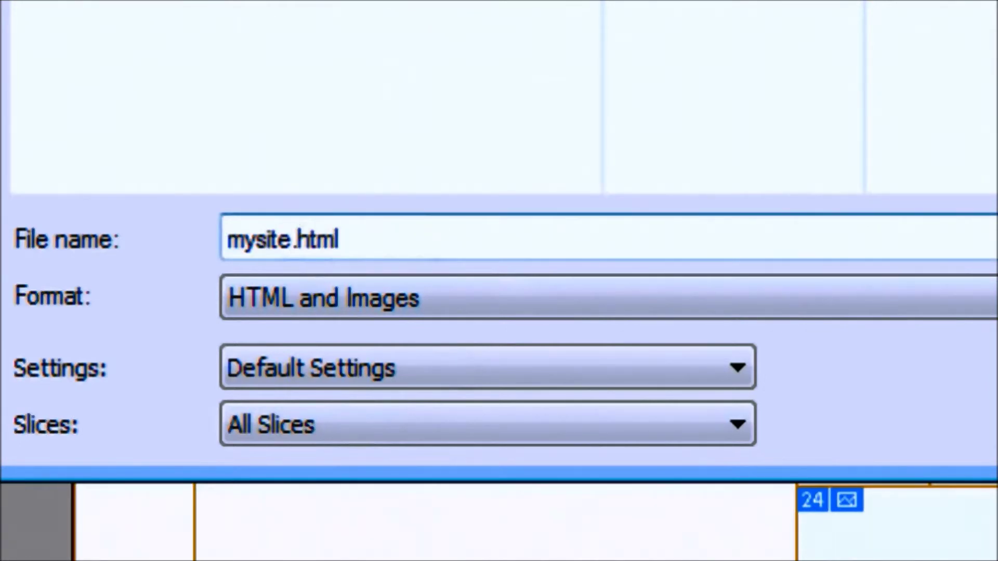
key("BackSpace")
key("BackSpace")
key("BackSpace")
key("BackSpace")
key("BackSpace")
key("BackSpace")
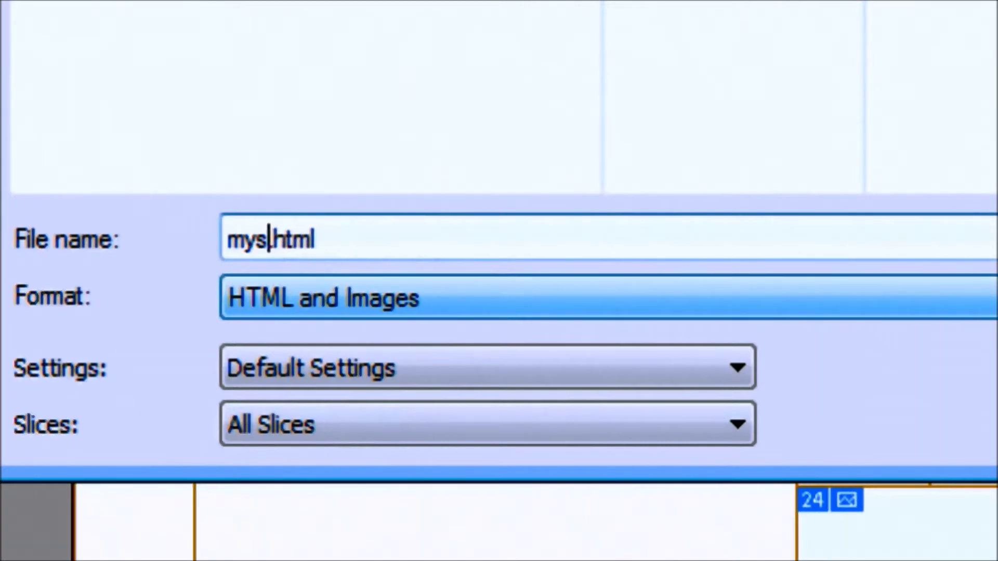
type("index")
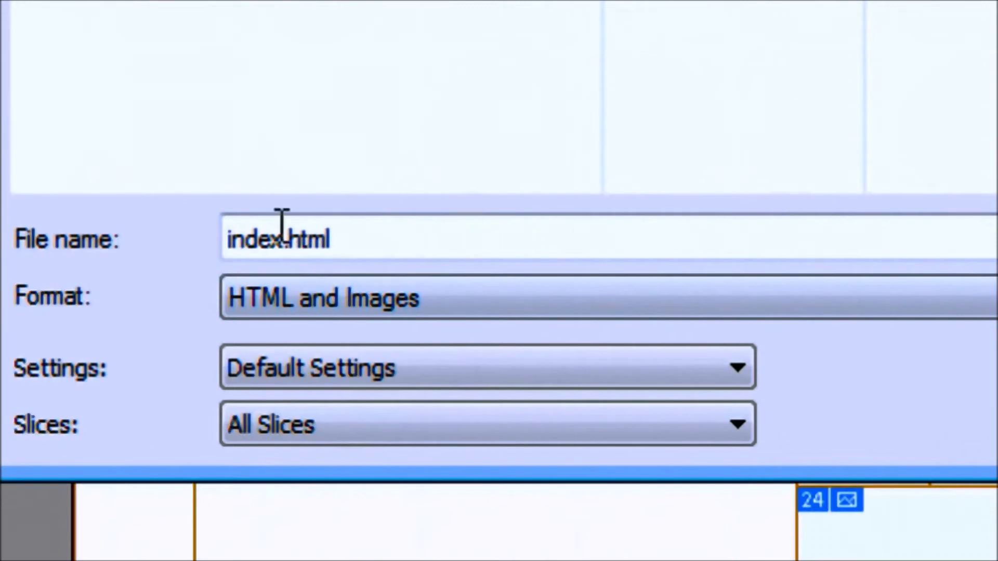
double_click(408, 244)
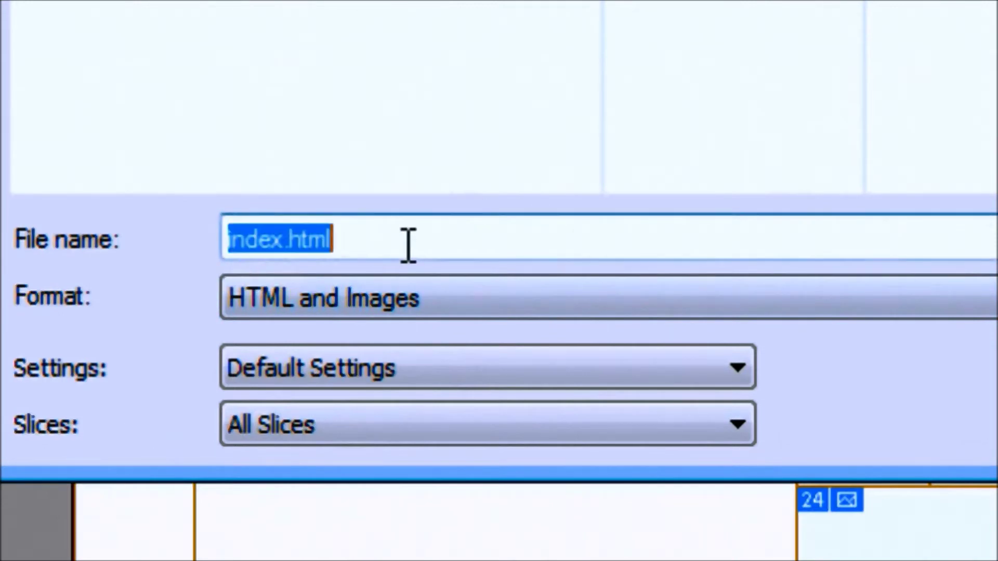
left_click(467, 235)
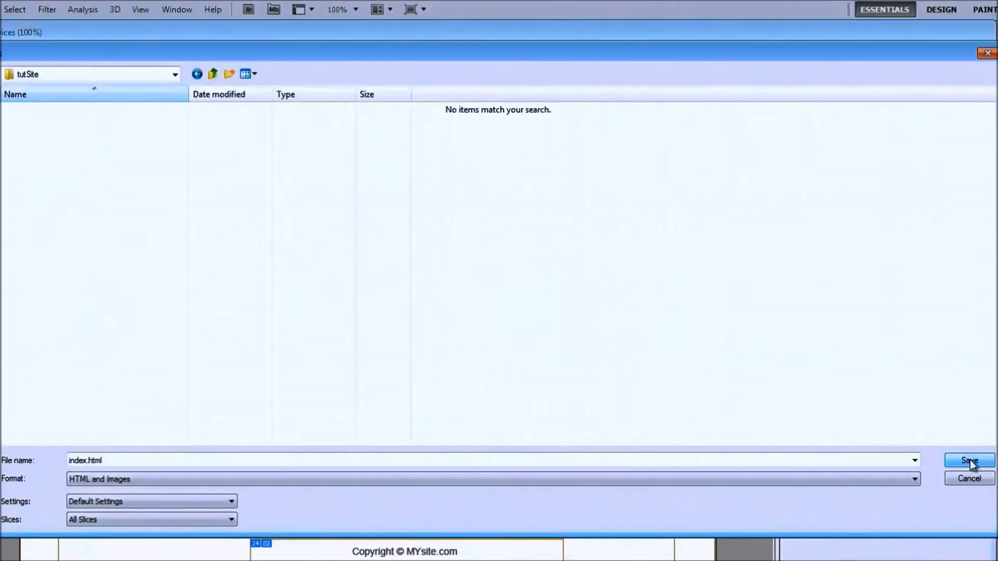
left_click(970, 459)
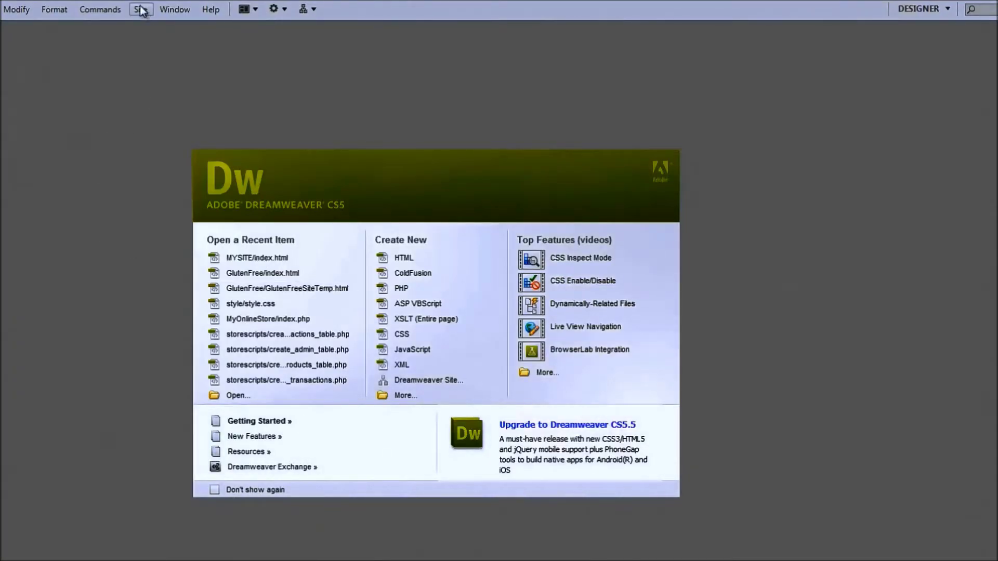
- Switch to Dreamweaver and start a new site definition with the site name tutSite
left_click(140, 9)
left_click(161, 26)
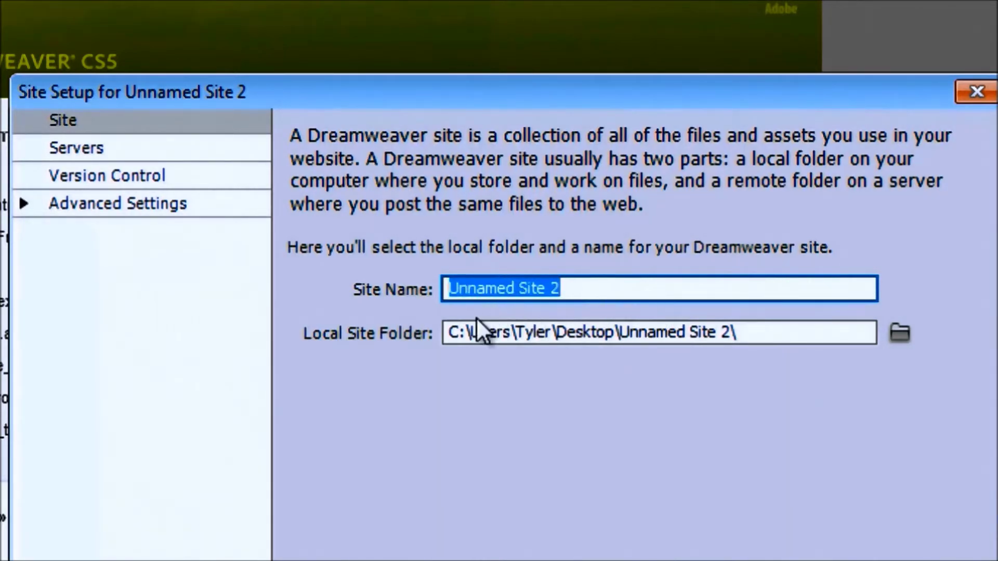
left_click_drag(619, 285, 286, 283)
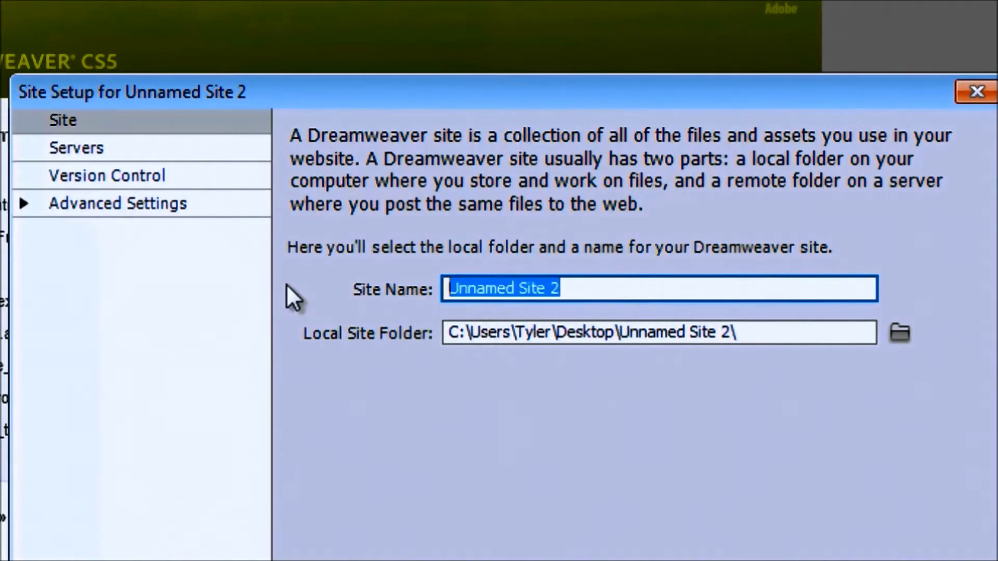
type("tust")
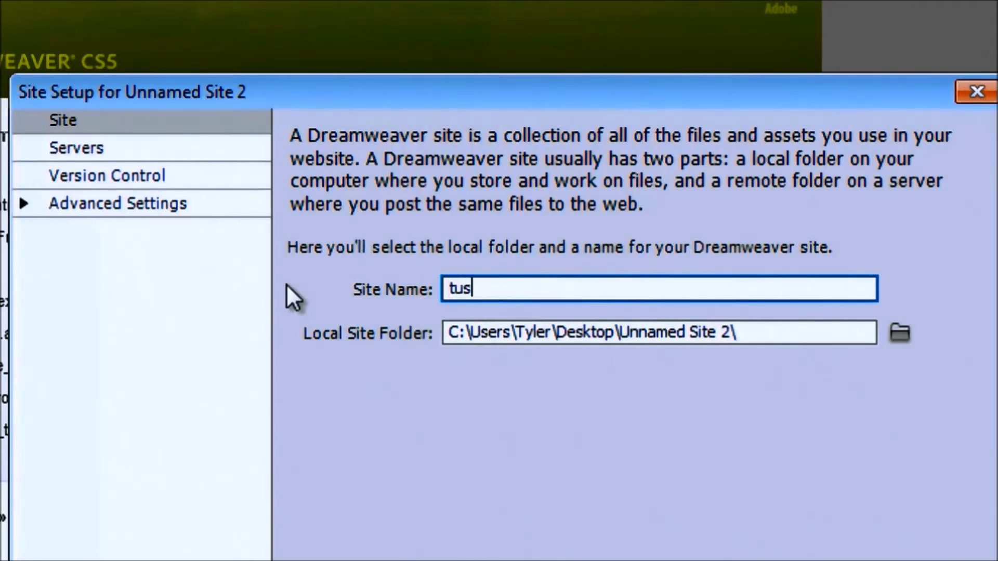
key("BackSpace")
key("BackSpace")
type("tSite")
left_click(687, 463)
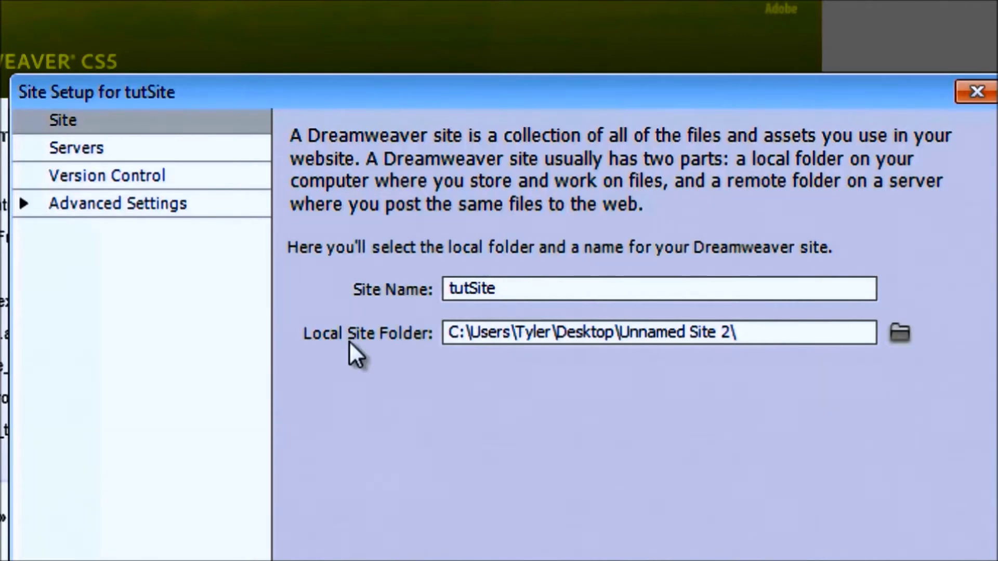
- Set the local site folder to the Desktop folder tutSite and save the site setup
left_click(902, 335)
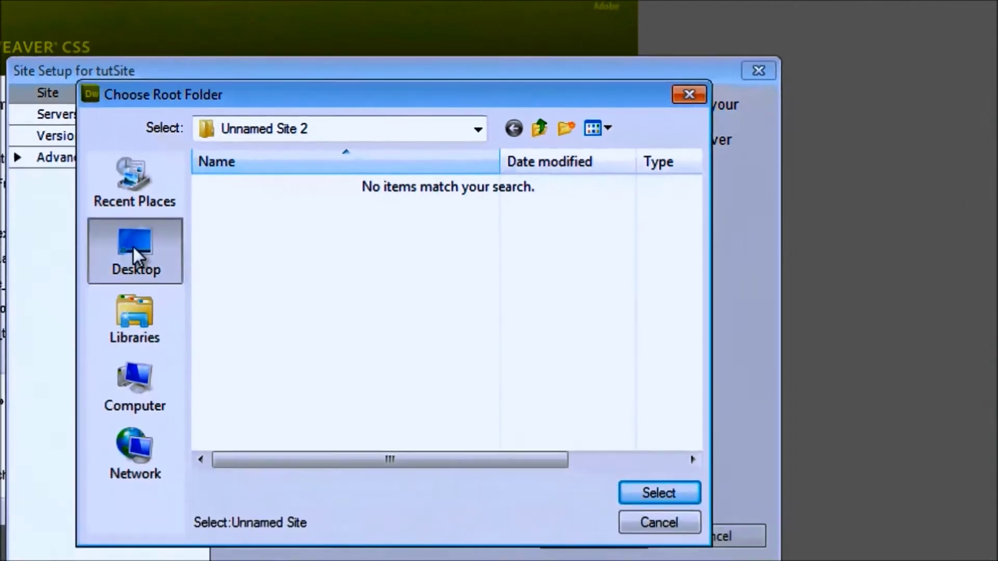
left_click(173, 319)
left_click(251, 240)
left_click_drag(648, 196, 627, 376)
double_click(286, 363)
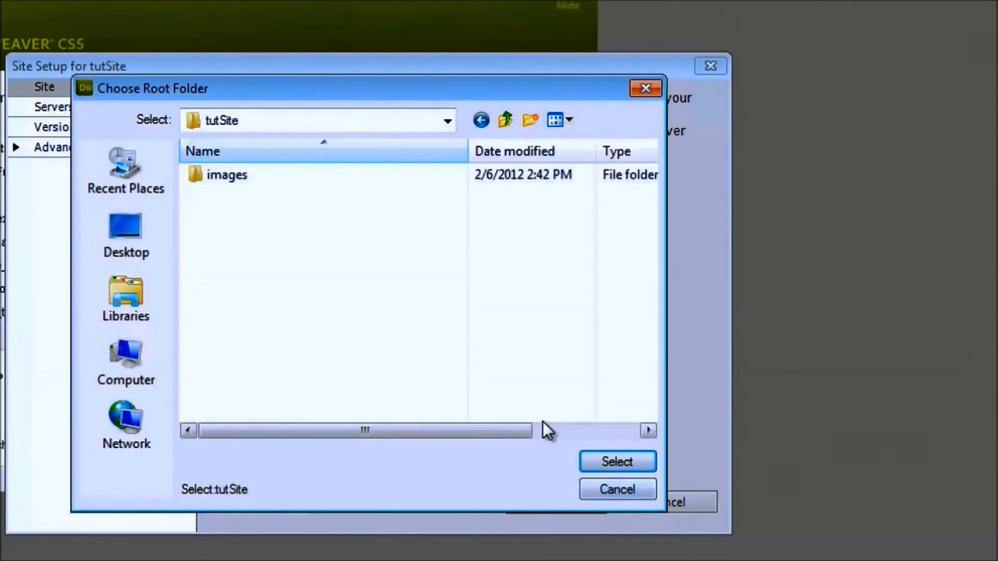
left_click_drag(429, 89, 375, 104)
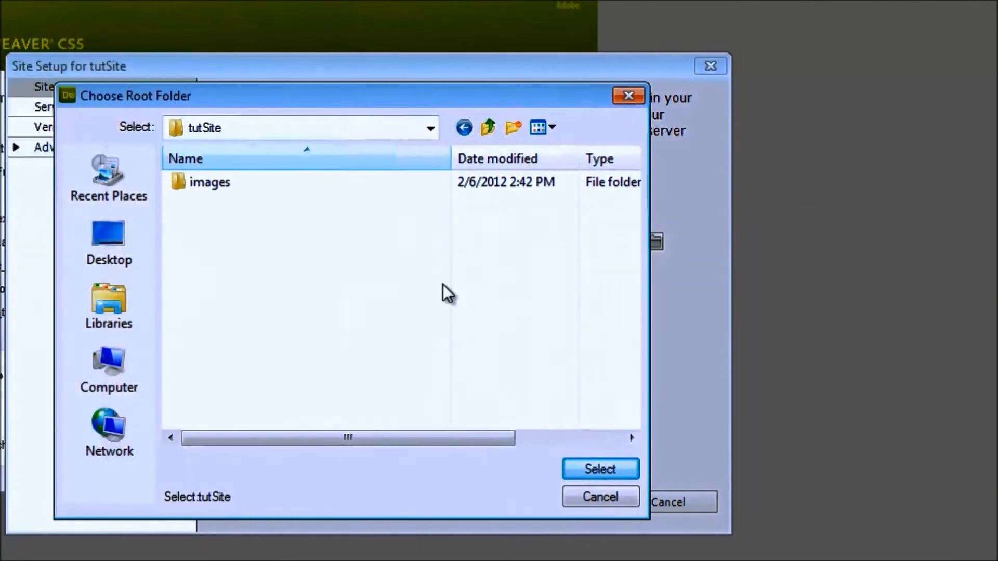
left_click(601, 469)
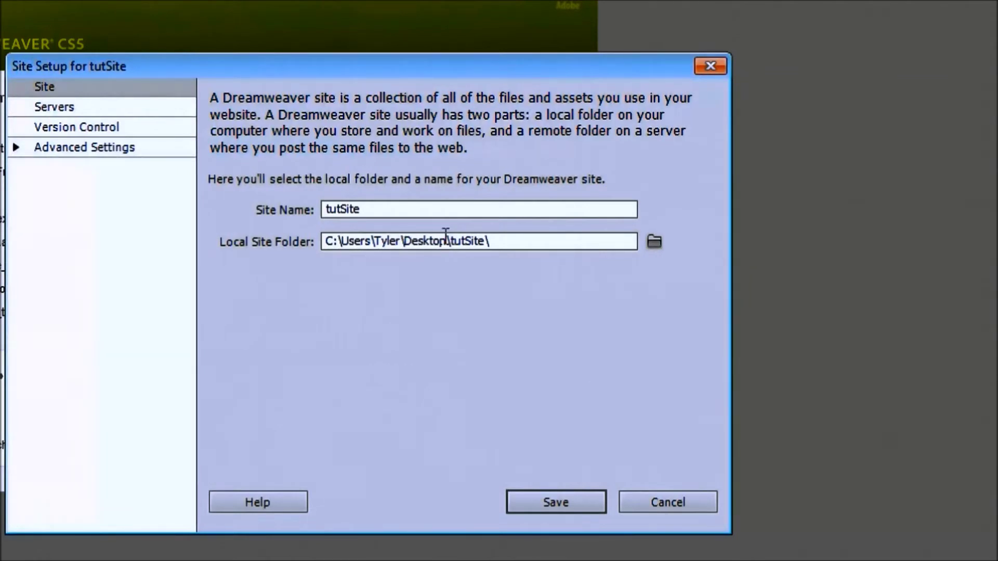
left_click(566, 502)
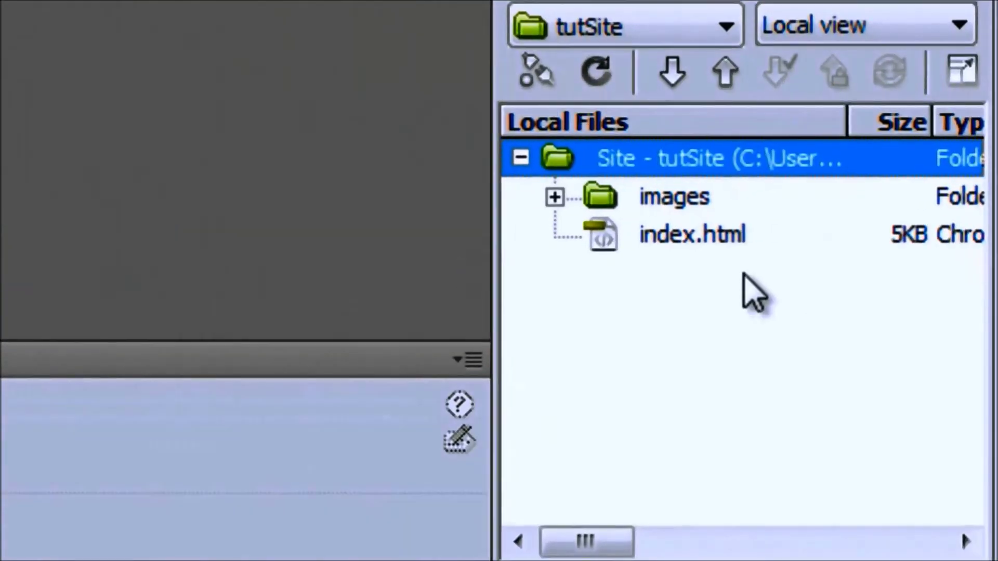
- Look through the site's local files, including the exported slices in the images folder
left_click(875, 396)
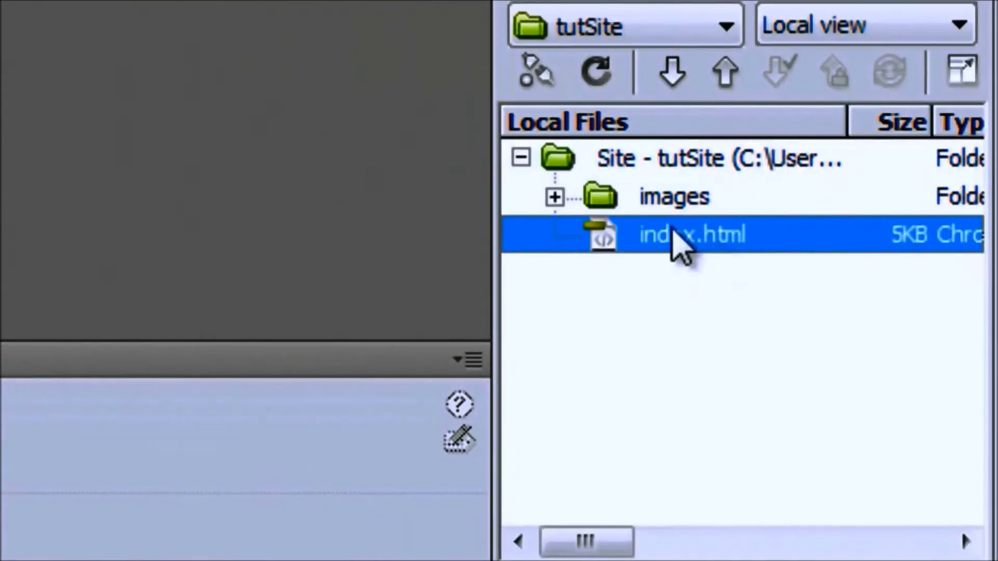
left_click(554, 196)
scroll(815, 345, "down", 3)
scroll(816, 345, "up", 4)
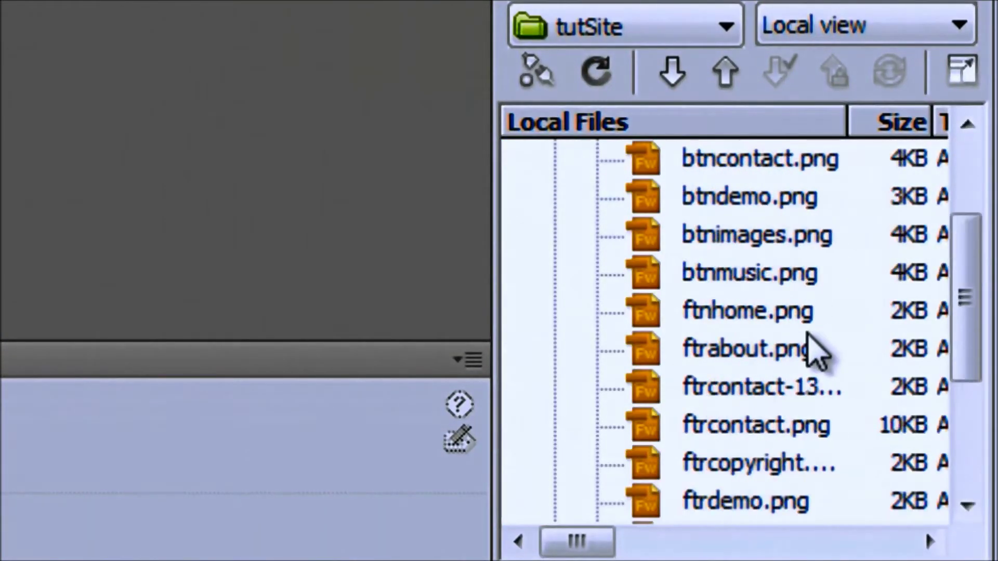
left_click(694, 243)
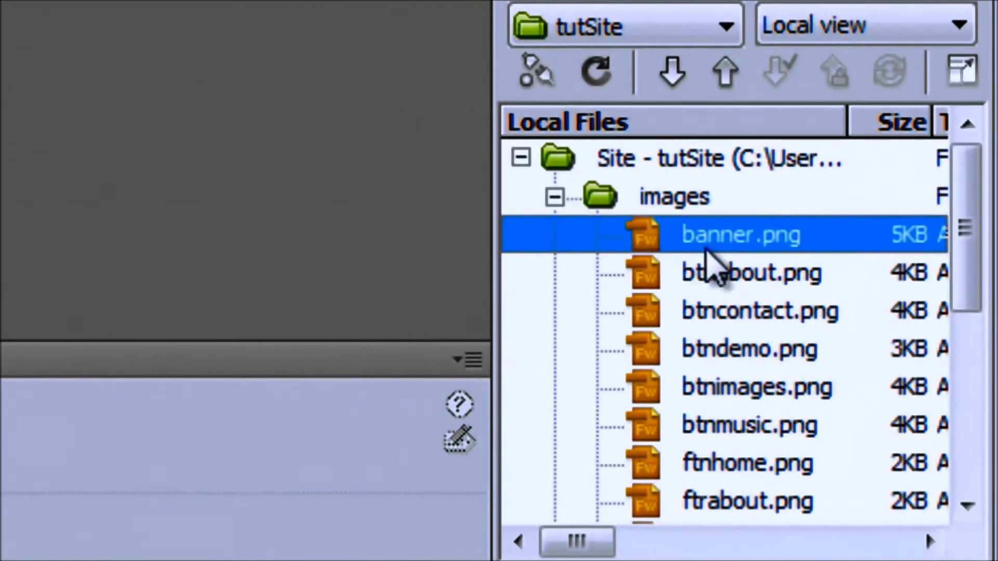
scroll(767, 310, "down", 4)
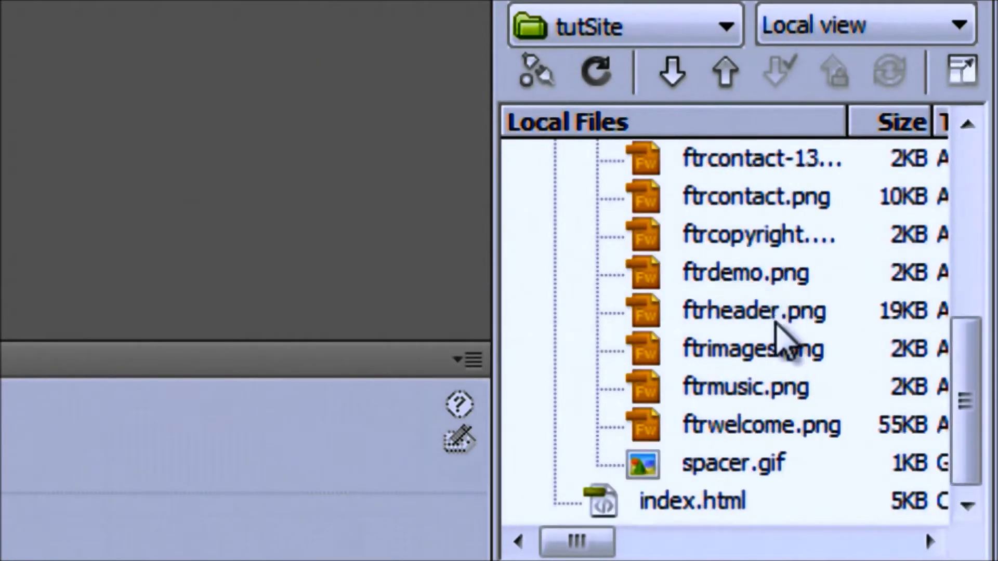
scroll(775, 334, "up", 4)
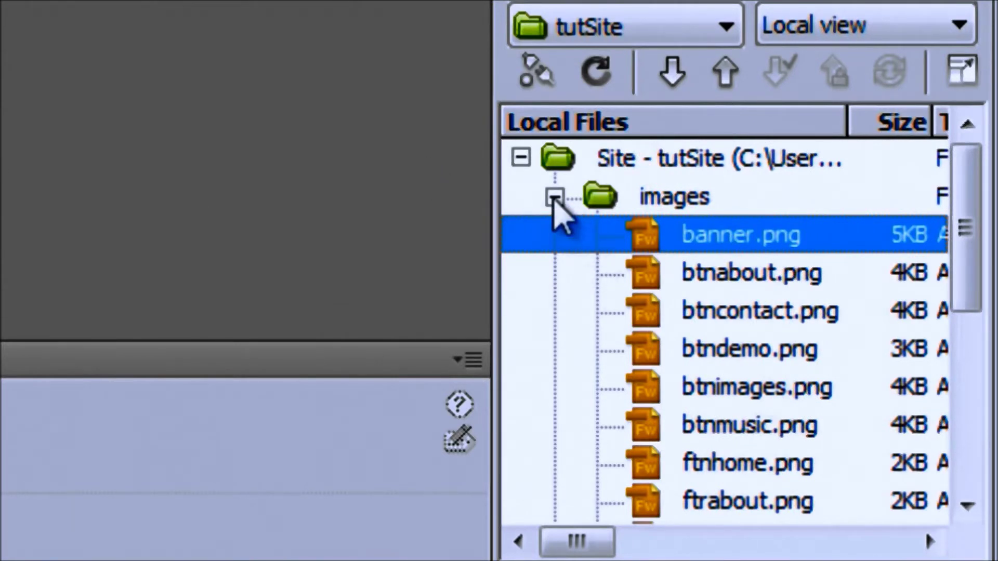
left_click(555, 197)
- Open index.html from the tutSite files and look over the page in Design view
left_click(712, 236)
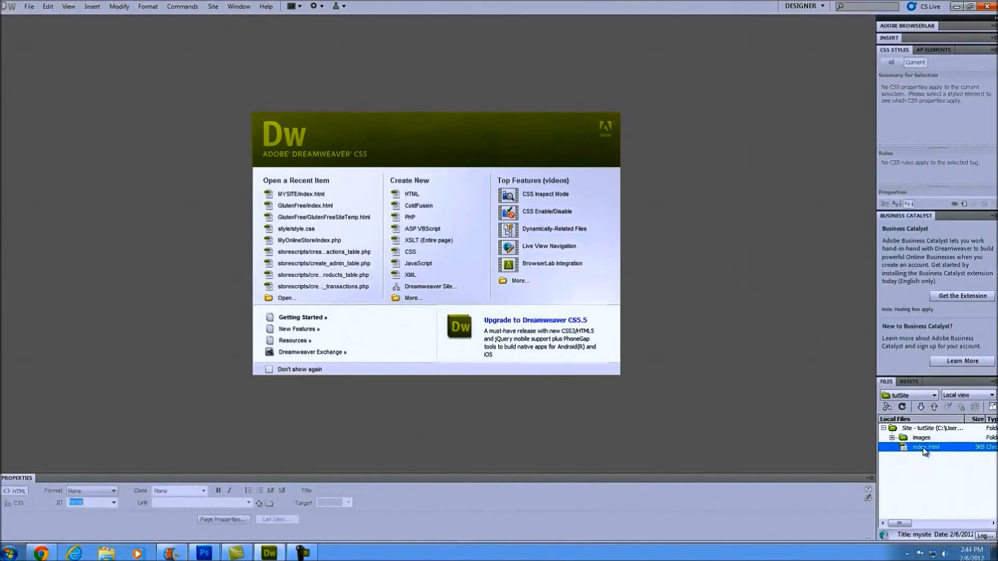
double_click(924, 448)
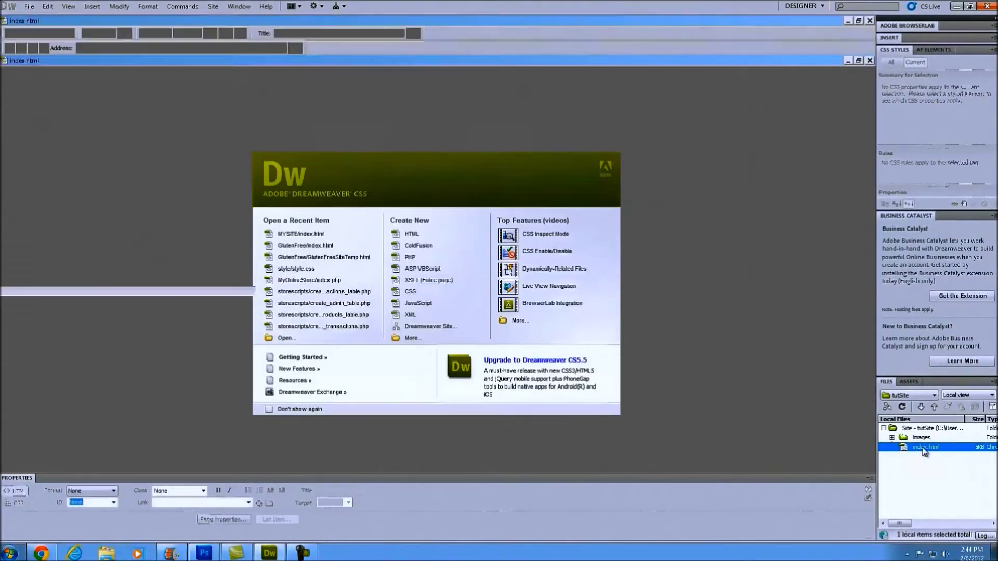
scroll(713, 257, "down", 3)
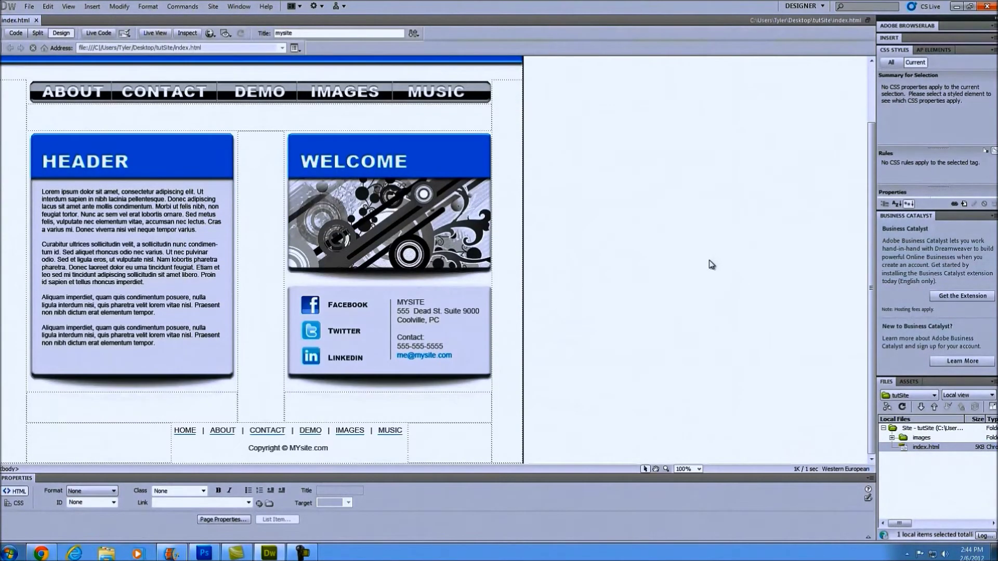
scroll(703, 338, "up", 1)
scroll(702, 336, "down", 1)
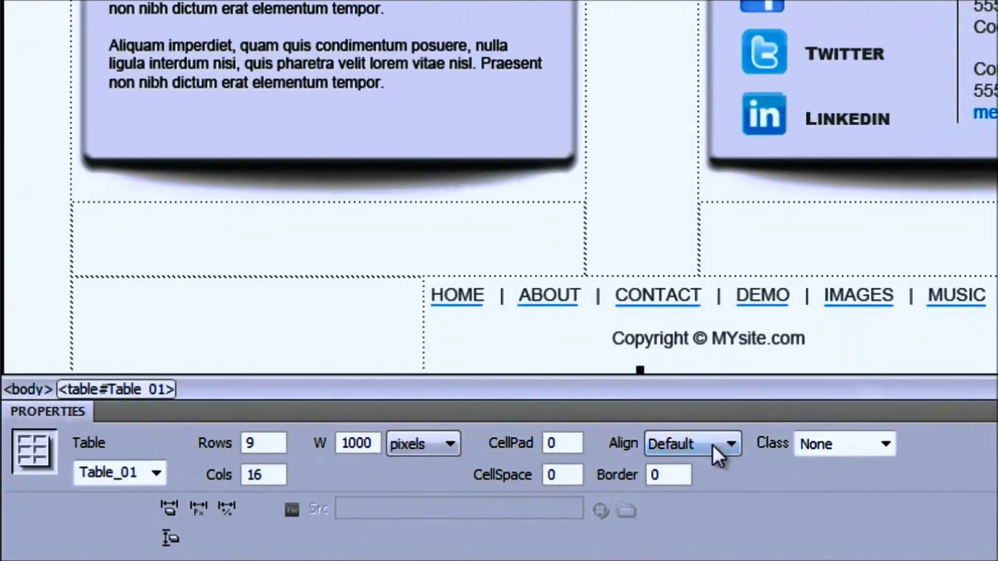
- Set the alignment of the page's main layout table to Center
left_click(712, 445)
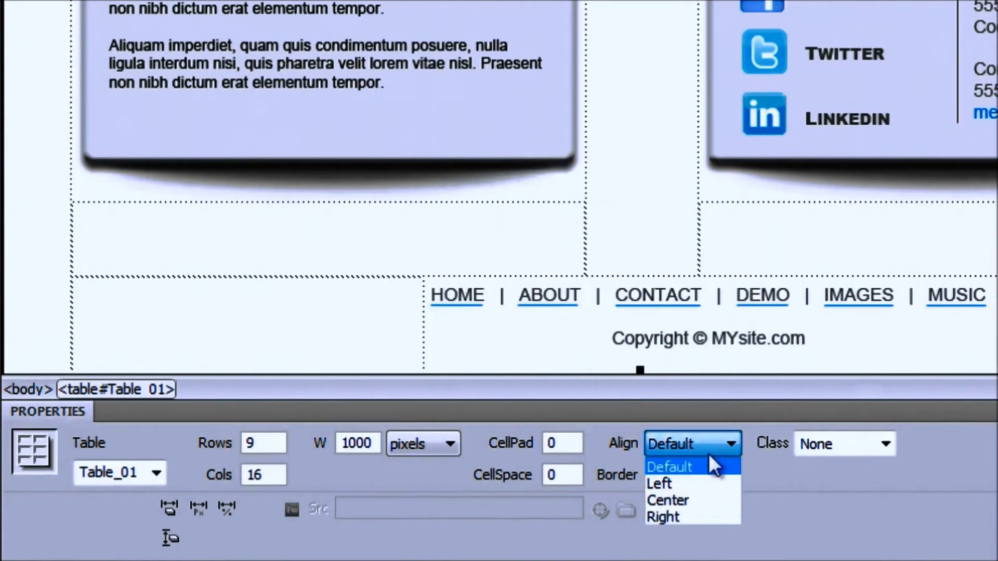
left_click(678, 501)
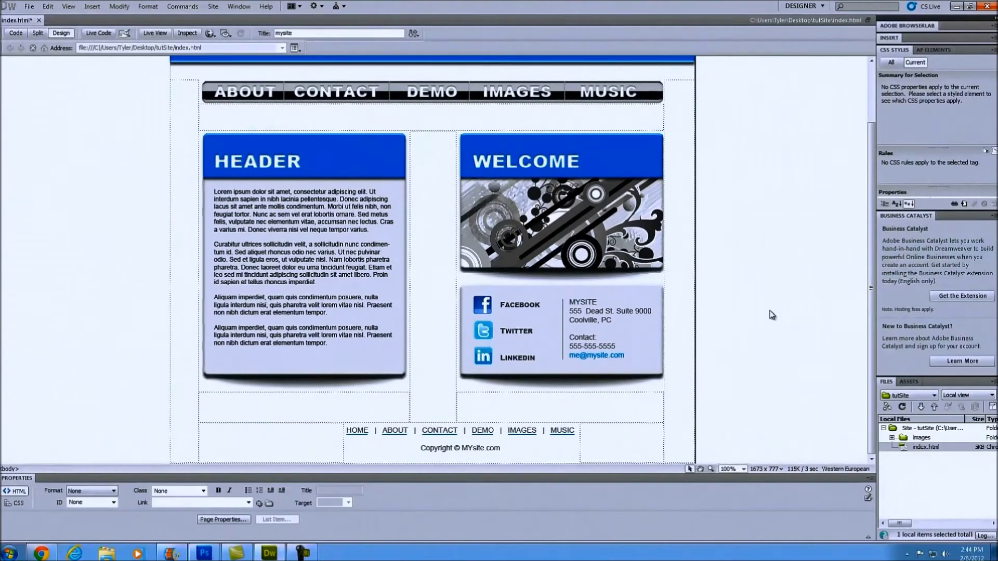
scroll(970, 286, "up", 3)
scroll(975, 289, "down", 3)
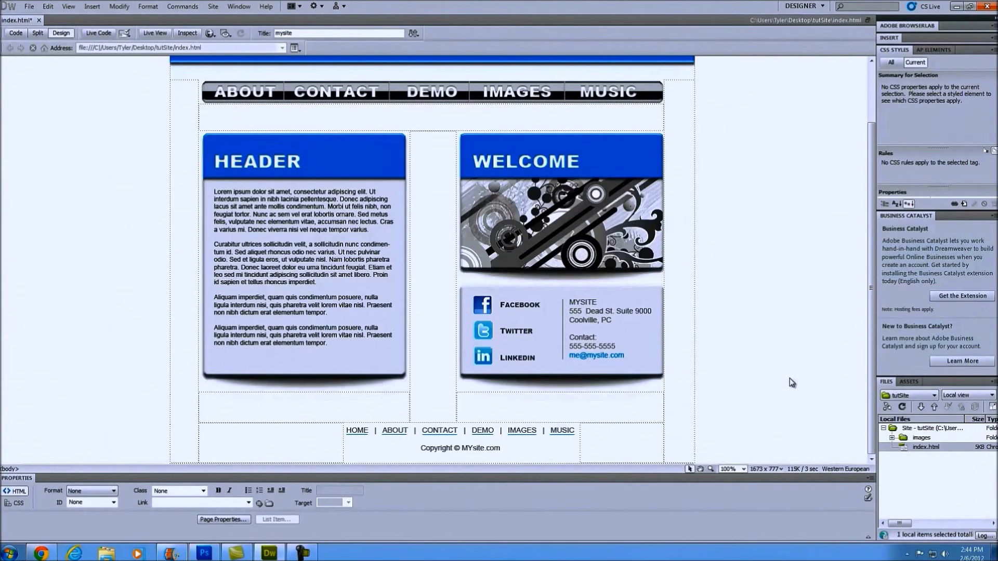
mouse_move(360, 434)
left_mouse_down()
mouse_move(384, 434)
mouse_move(357, 433)
left_mouse_up()
left_click(810, 357)
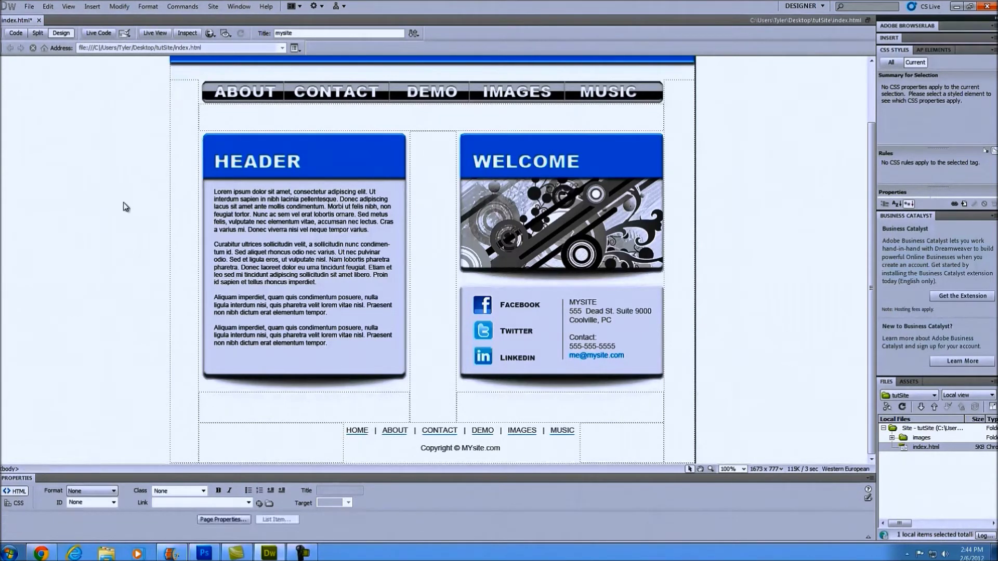
- Preview the page in Chrome, saving the changes to index.html, and close the preview after checking it
left_click(211, 34)
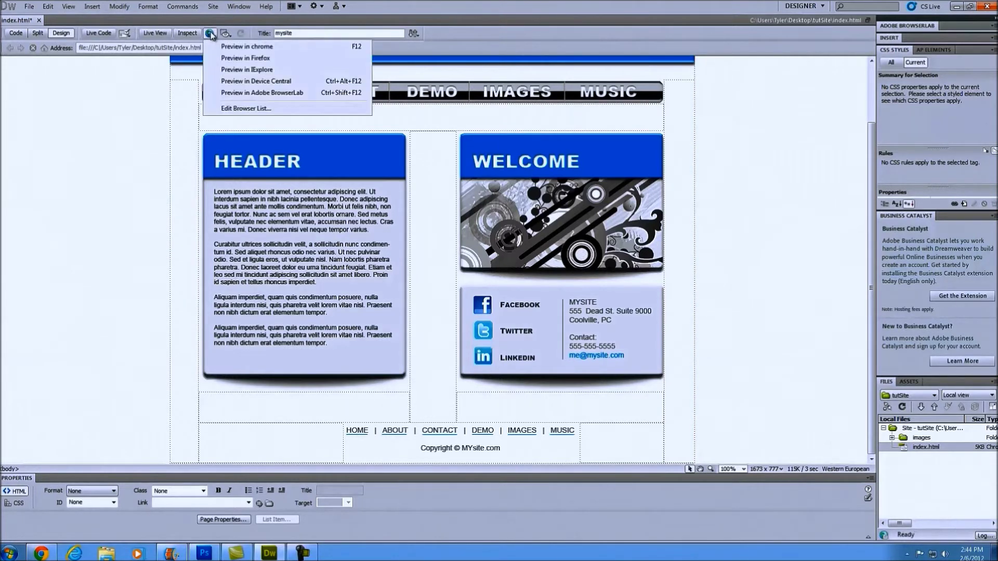
left_click(255, 48)
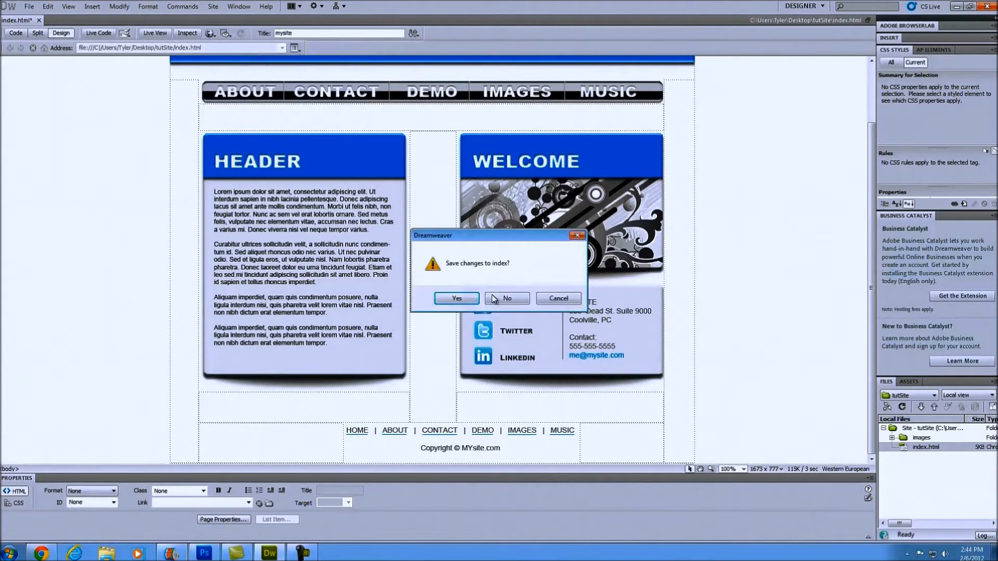
left_click(457, 299)
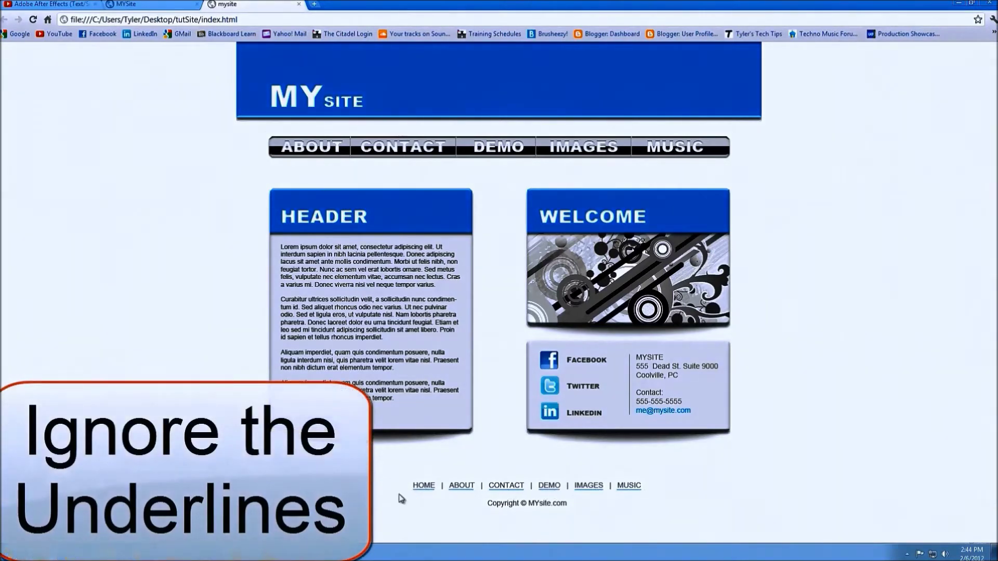
left_click(299, 5)
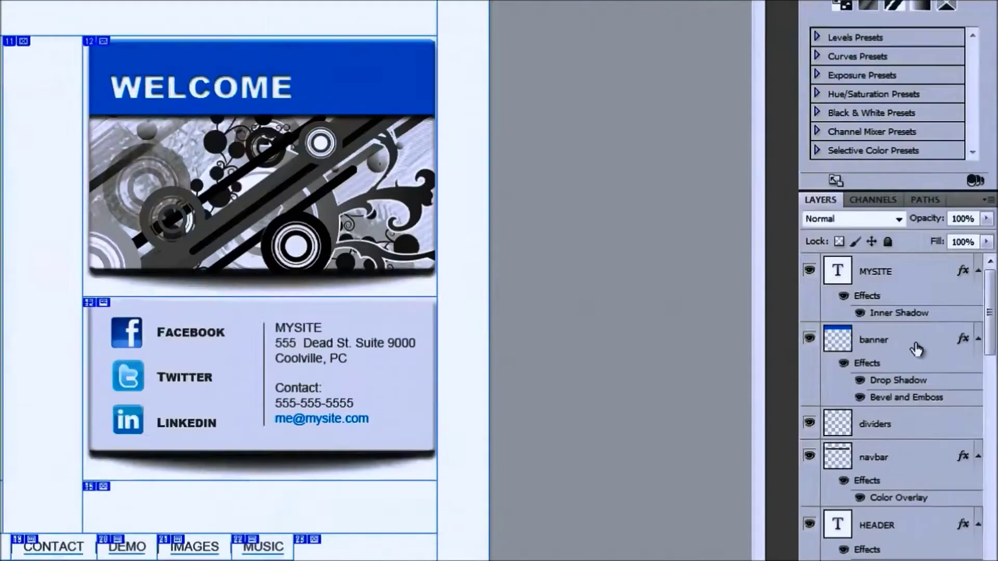
- Switch to the Photoshop design and widen the banner layer slightly with a free transform
left_click(950, 378)
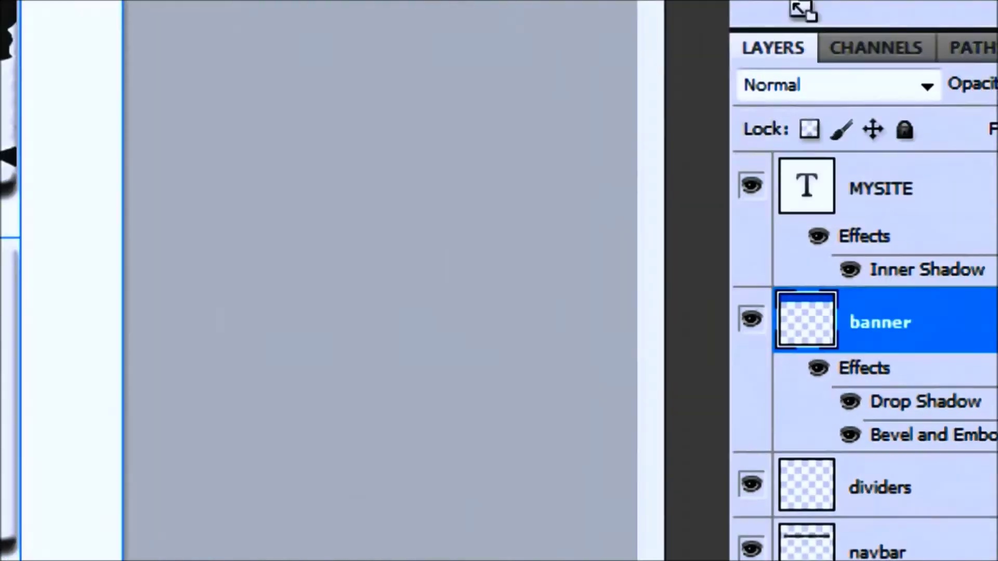
key("ctrl+t")
left_click_drag(104, 105, 75, 105)
key("Return")
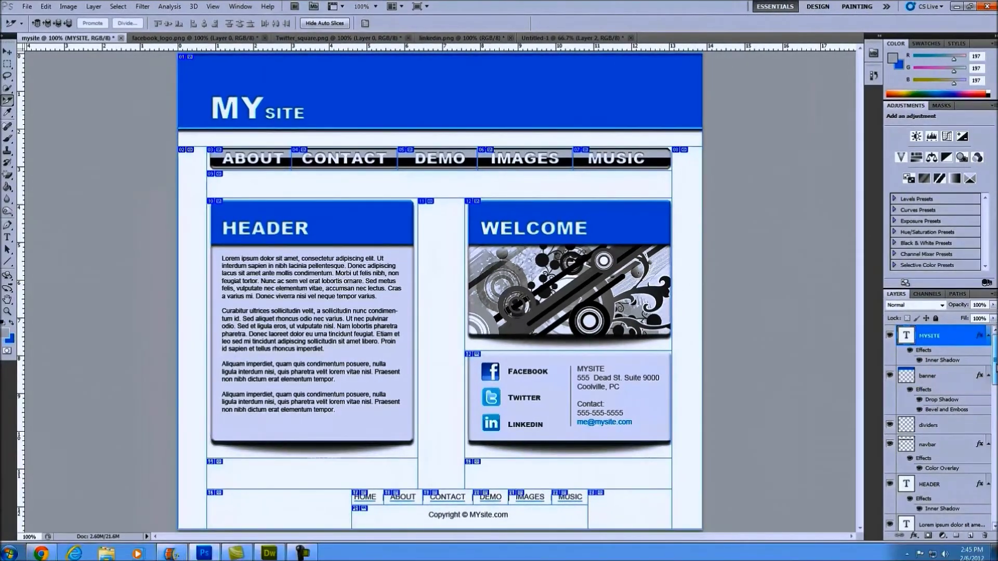
- Merge all layers from the MYSITE text down to Background into a single layer
scroll(935, 426, "down", 10)
left_click(948, 524, "shift")
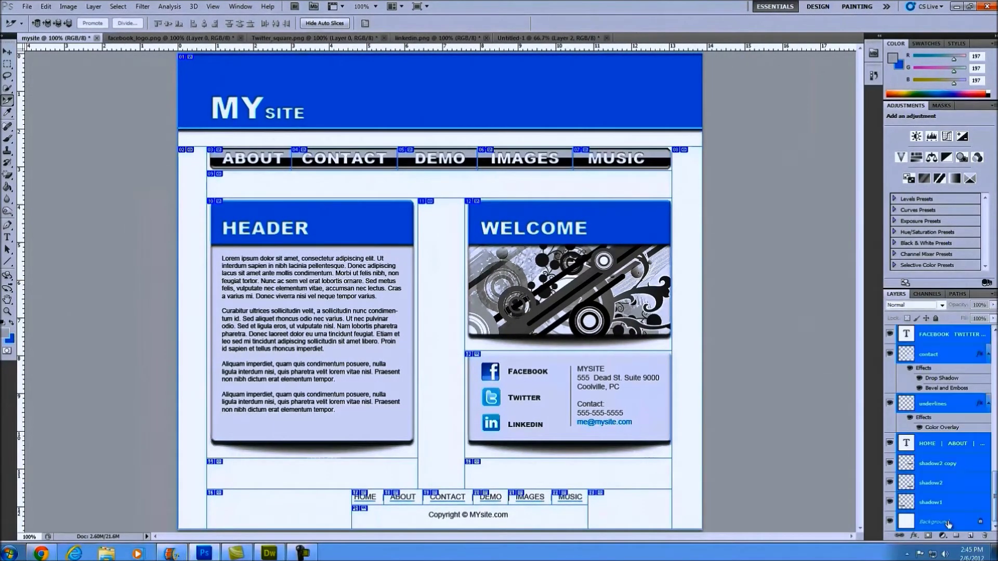
left_click_drag(995, 496, 995, 349)
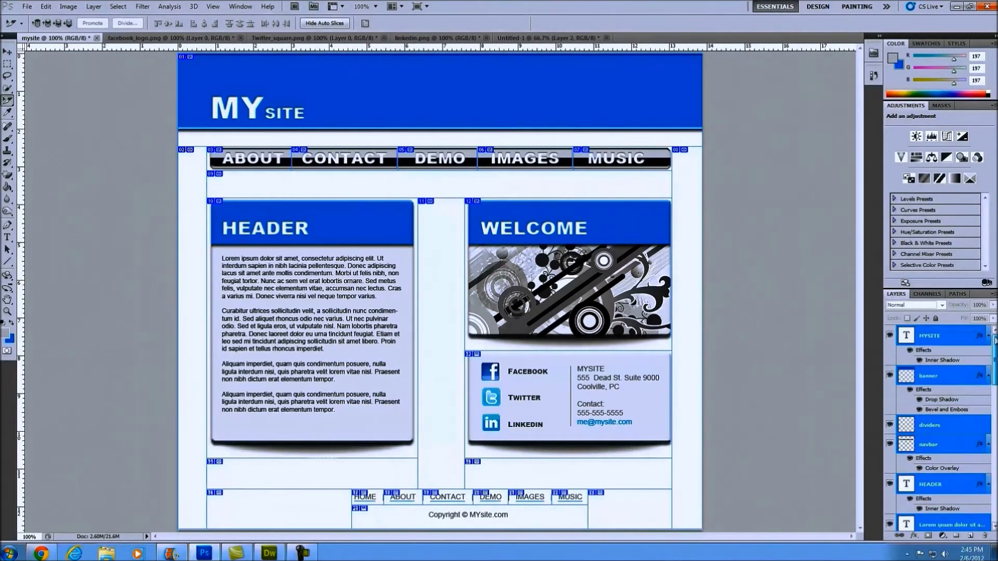
scroll(967, 513, "down", 10)
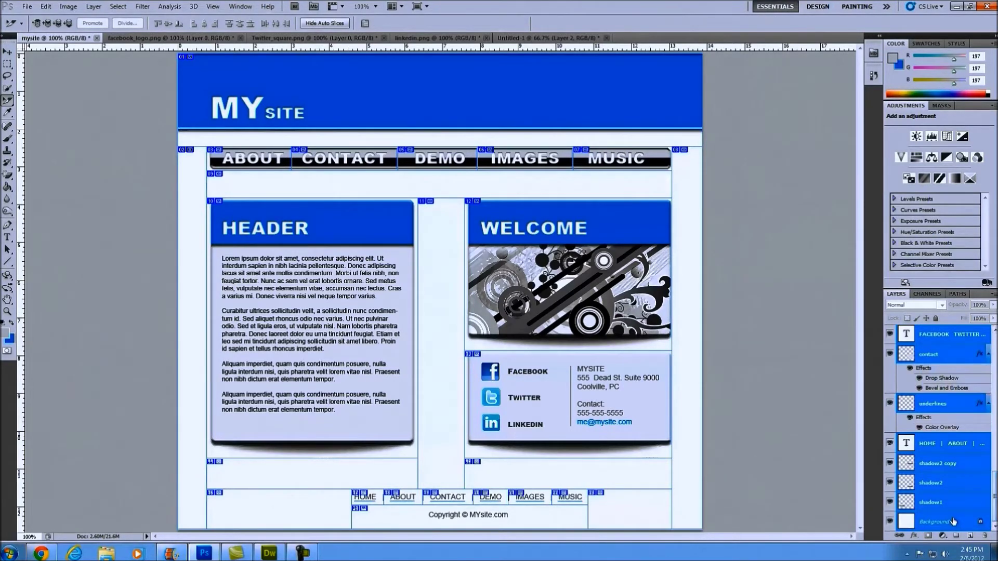
right_click(955, 521)
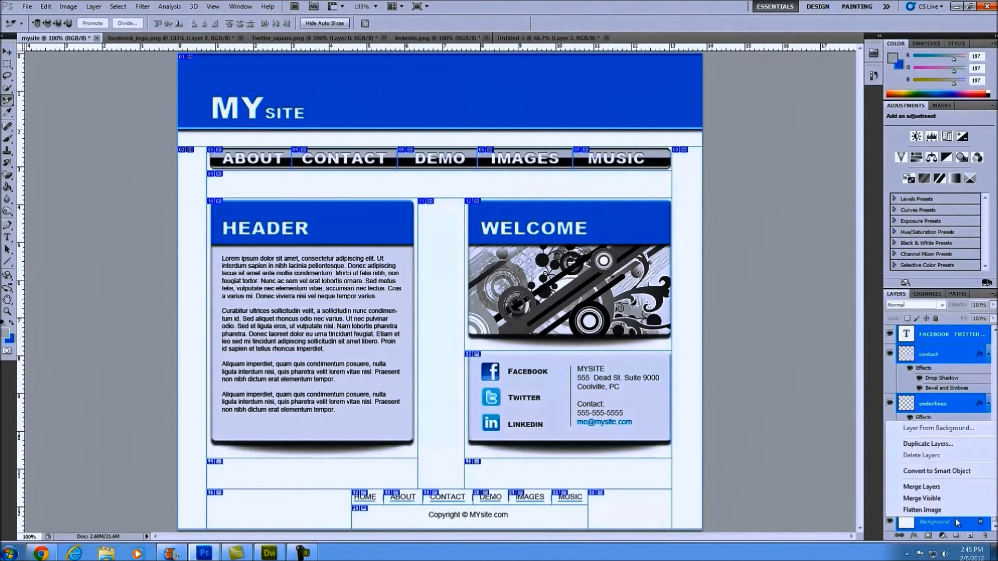
left_click(940, 486)
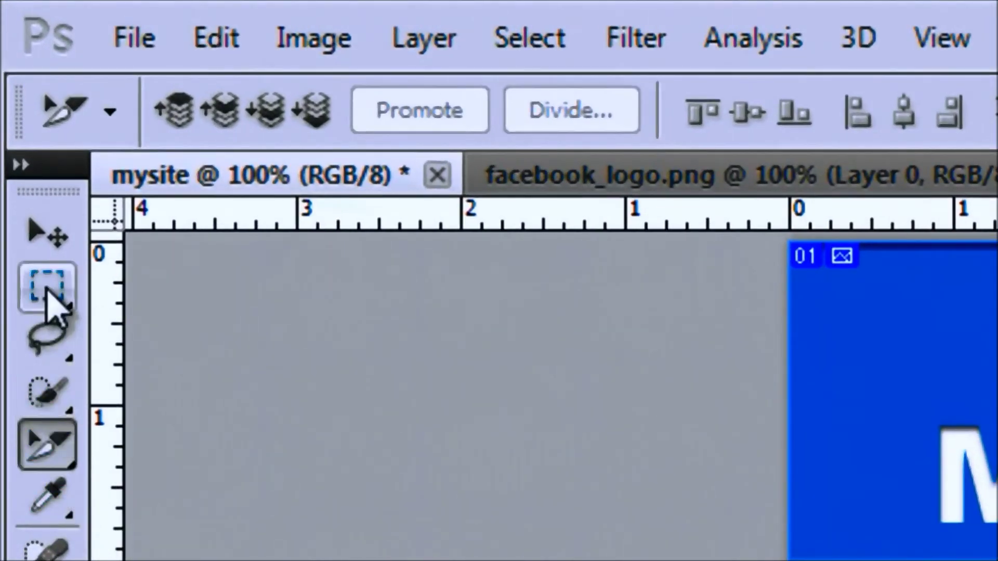
- Cut a marquee-selected vertical strip about 19 px wide and 160 px tall from the banner, including its shadow and some white below
left_click(47, 290)
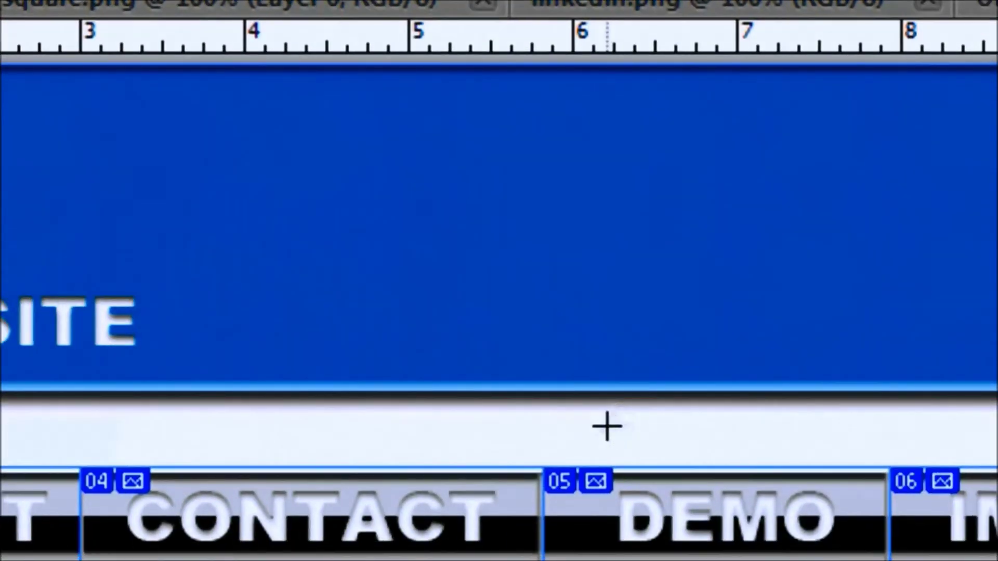
left_click_drag(739, 446, 807, 198)
left_click_drag(676, 179, 651, 61)
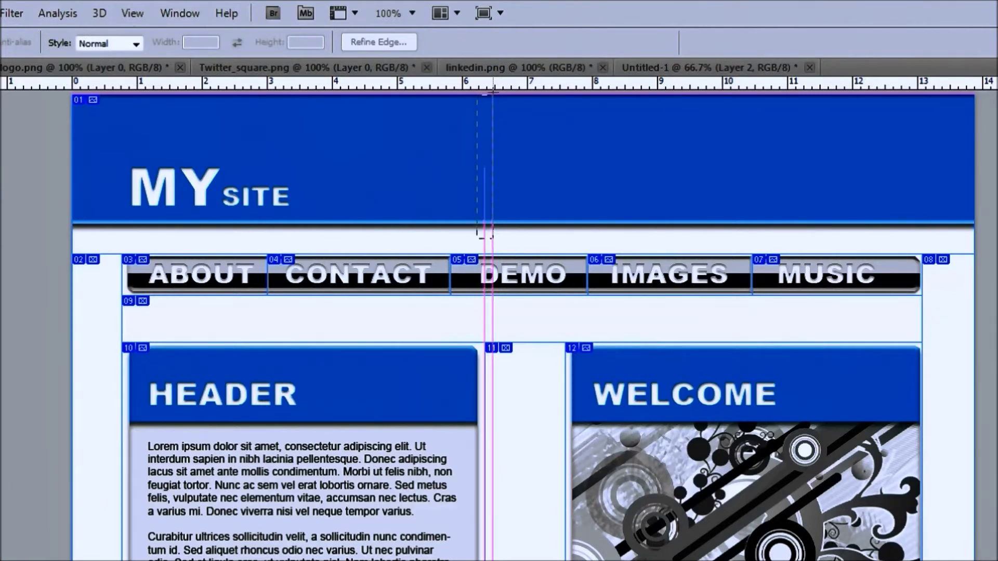
left_click_drag(492, 92, 492, 95)
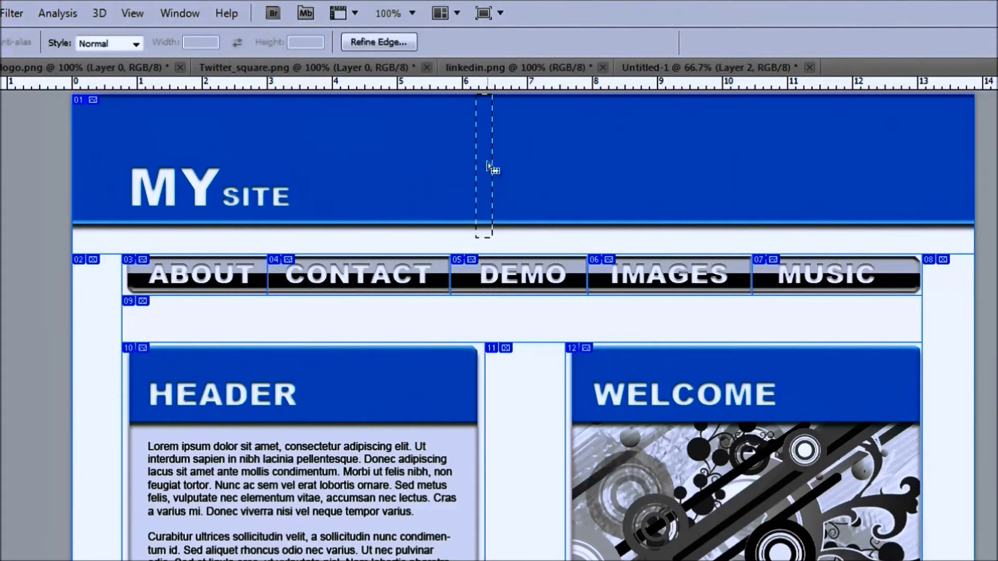
key("alt+BackSpace")
key("ctrl+d")
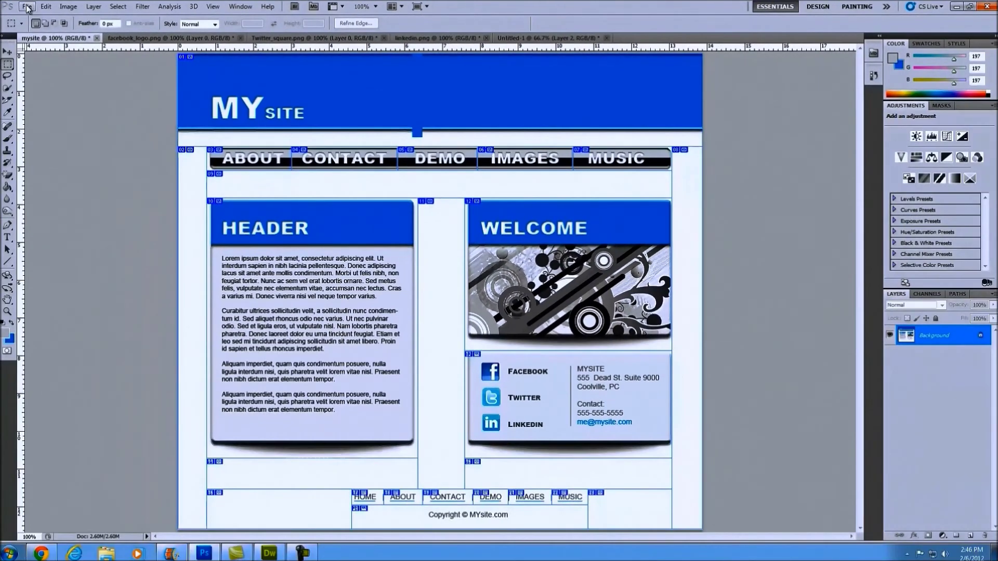
- Create a new 19 x 160 px document from the Clipboard preset and paste the banner strip into it
left_click(27, 7)
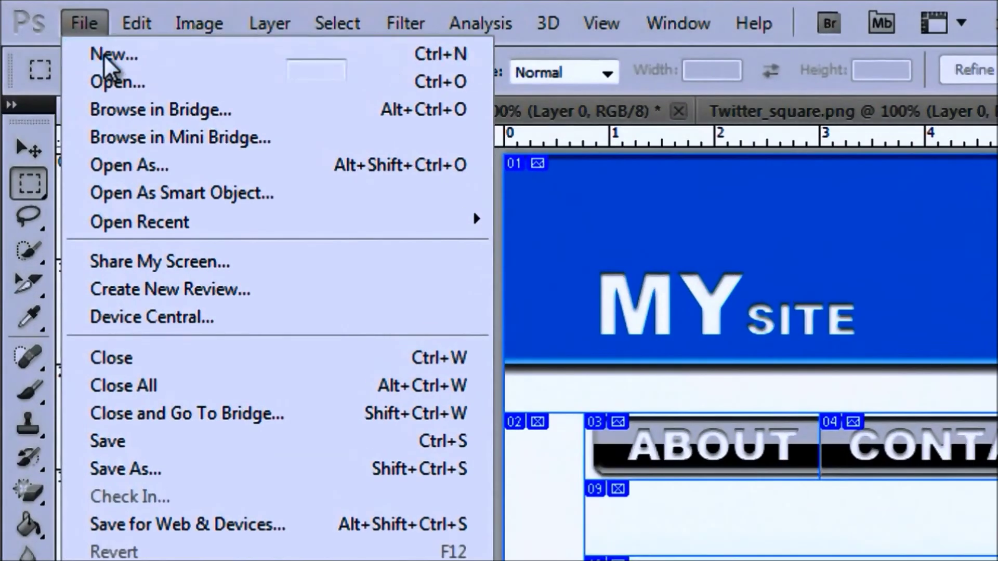
left_click(42, 18)
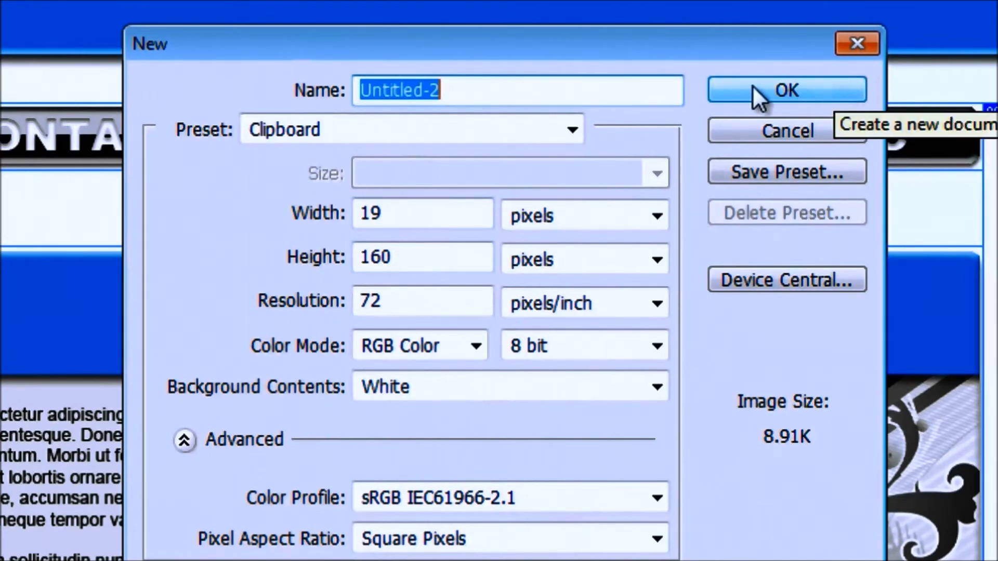
left_click(786, 90)
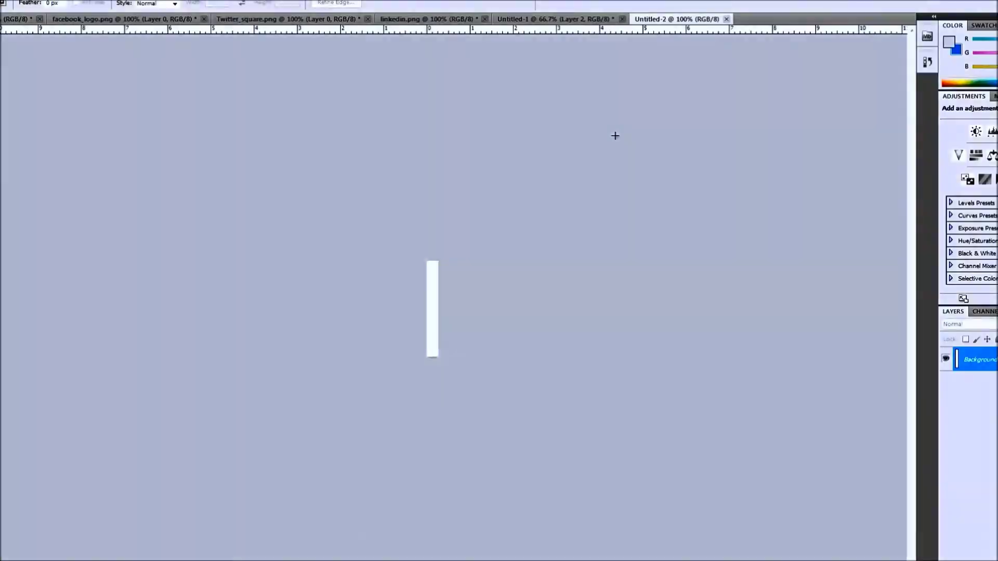
key("ctrl+v")
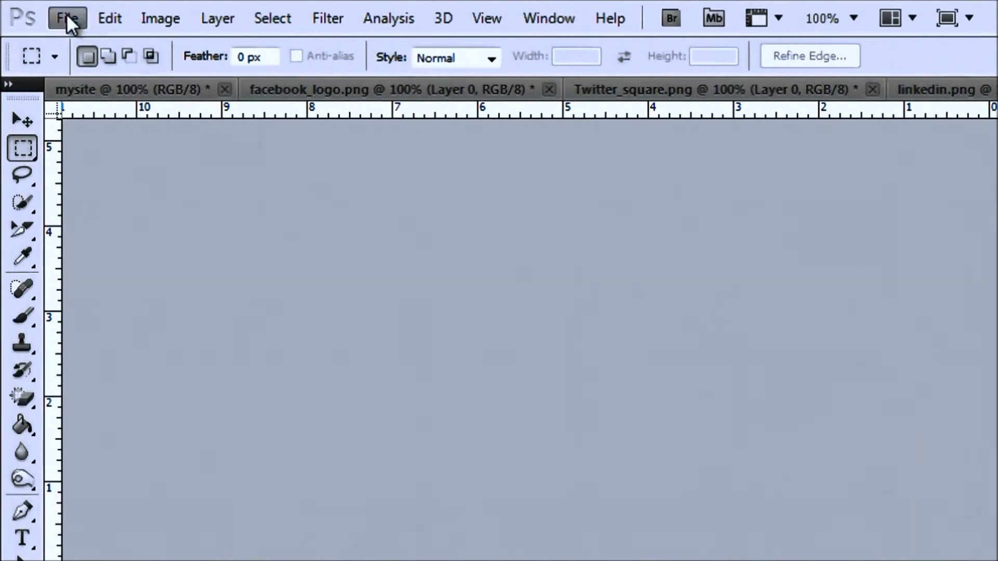
- Save the strip as a JPEG named background in the tutSite images folder, at Maximum quality 12 with the Baseline ("Standard") format
left_click(66, 14)
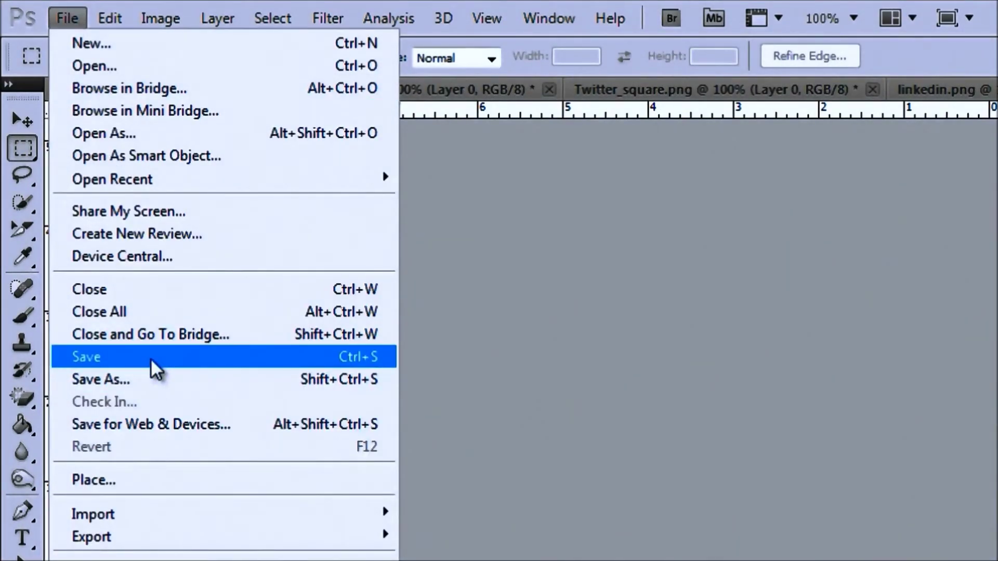
left_click(150, 379)
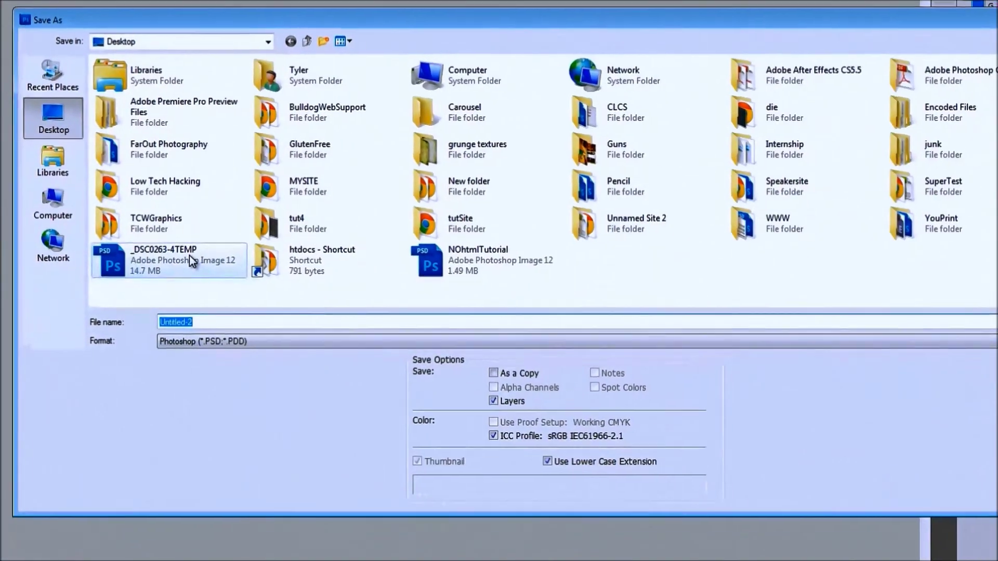
left_click(218, 341)
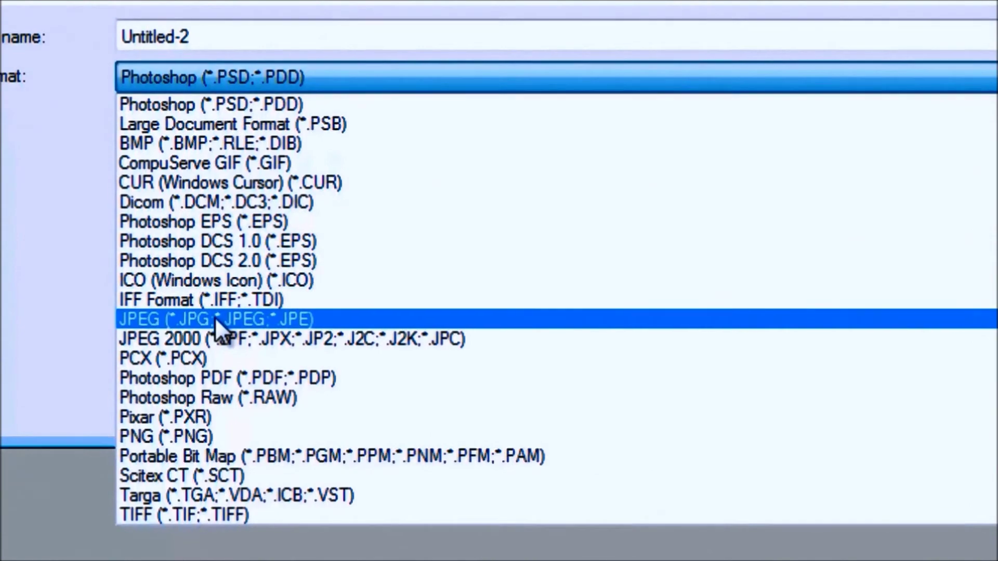
left_click(215, 315)
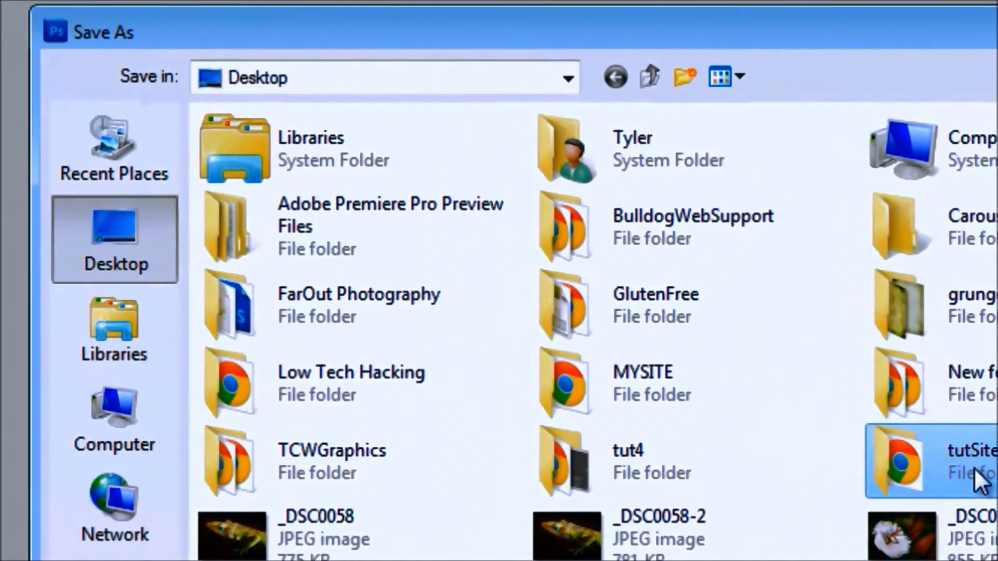
double_click(981, 481)
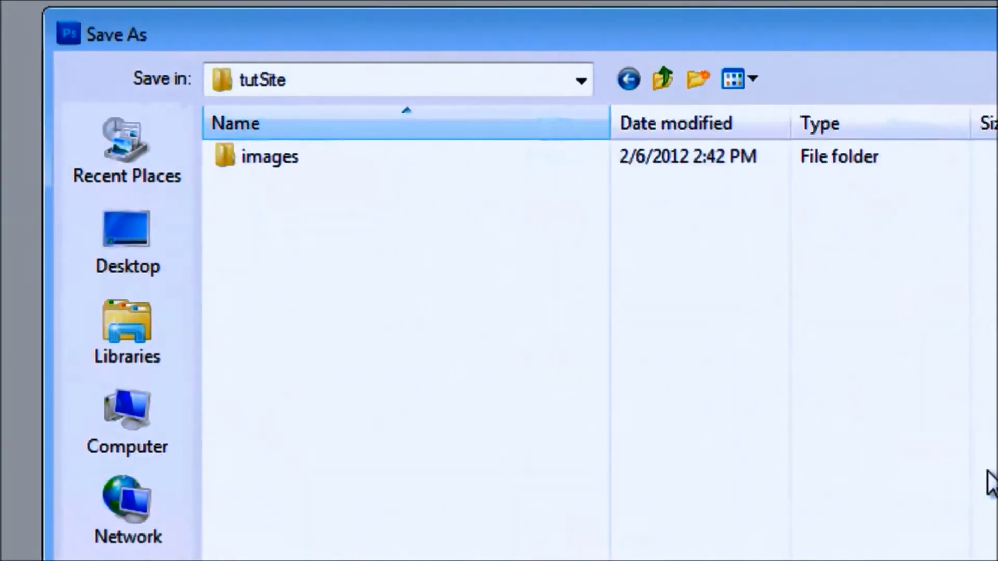
double_click(297, 159)
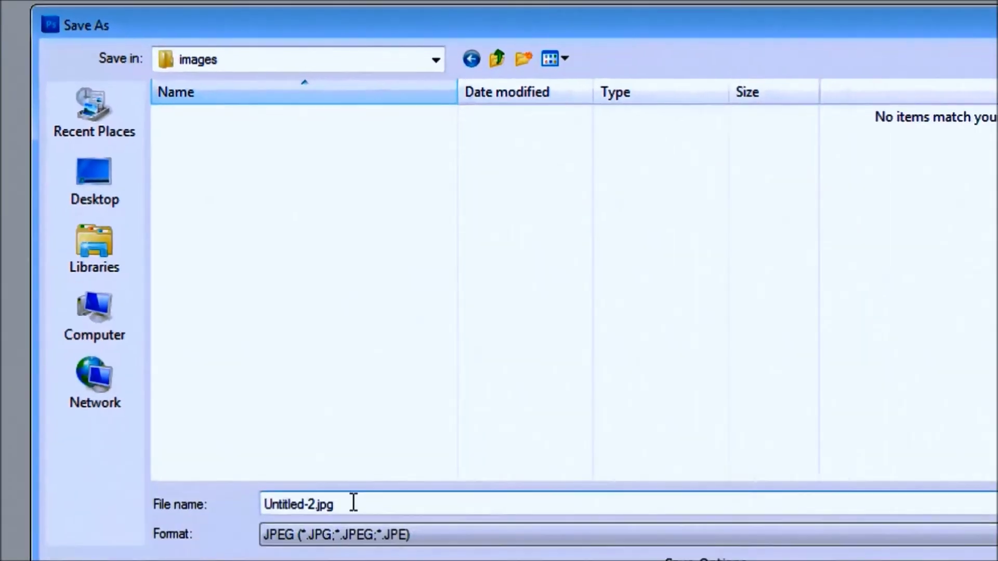
left_click_drag(353, 503, 151, 509)
type("backgroun")
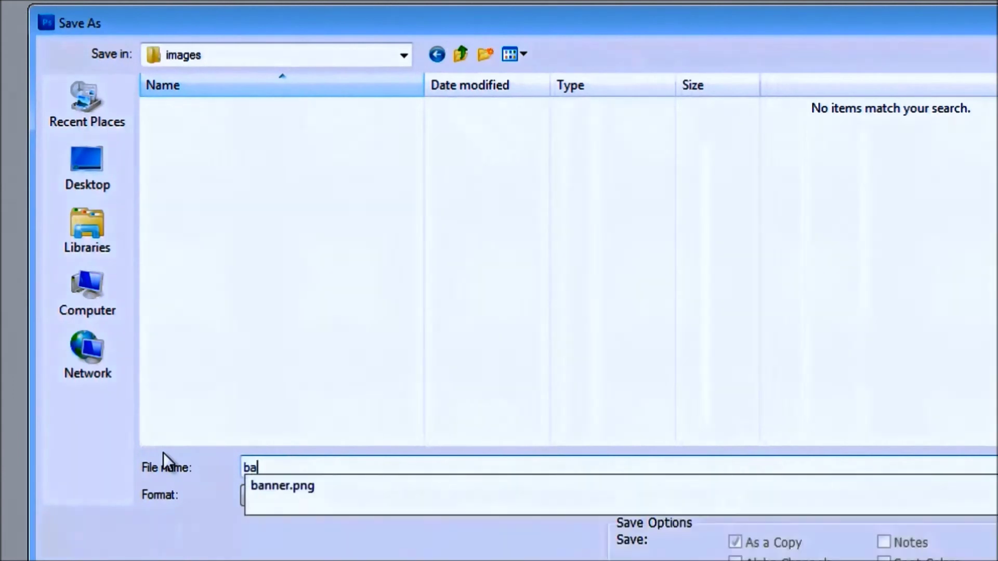
type("d")
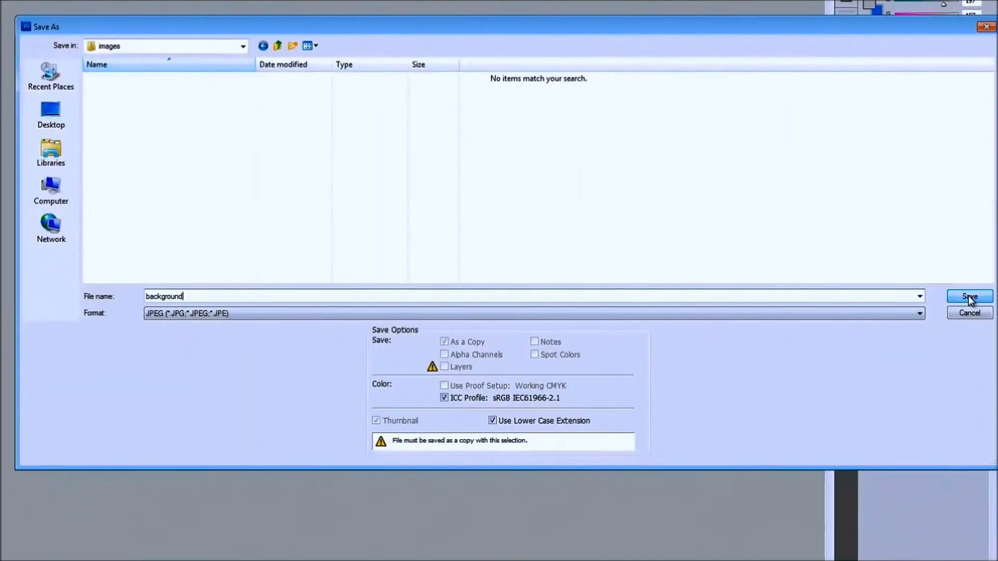
left_click(969, 300)
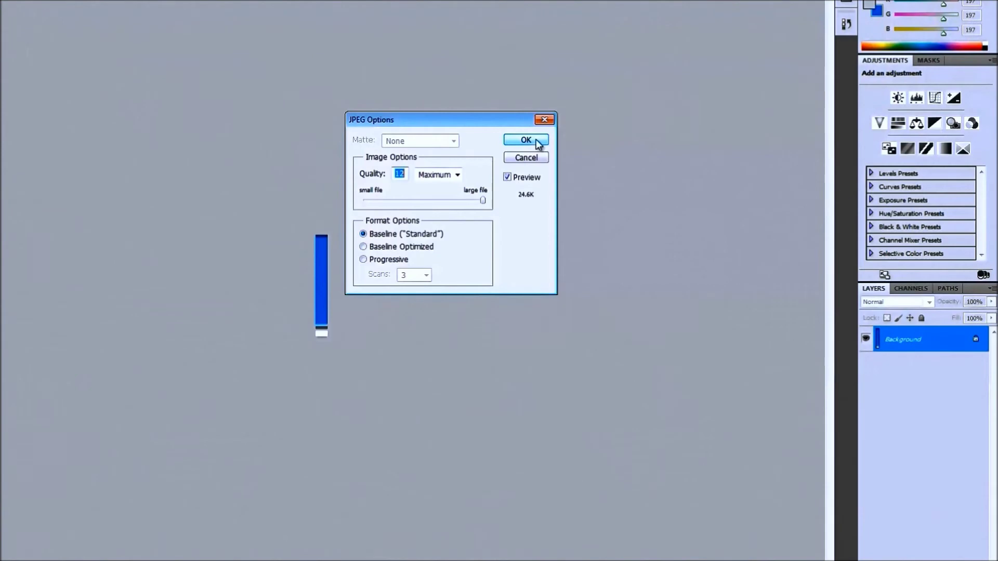
left_click(536, 144)
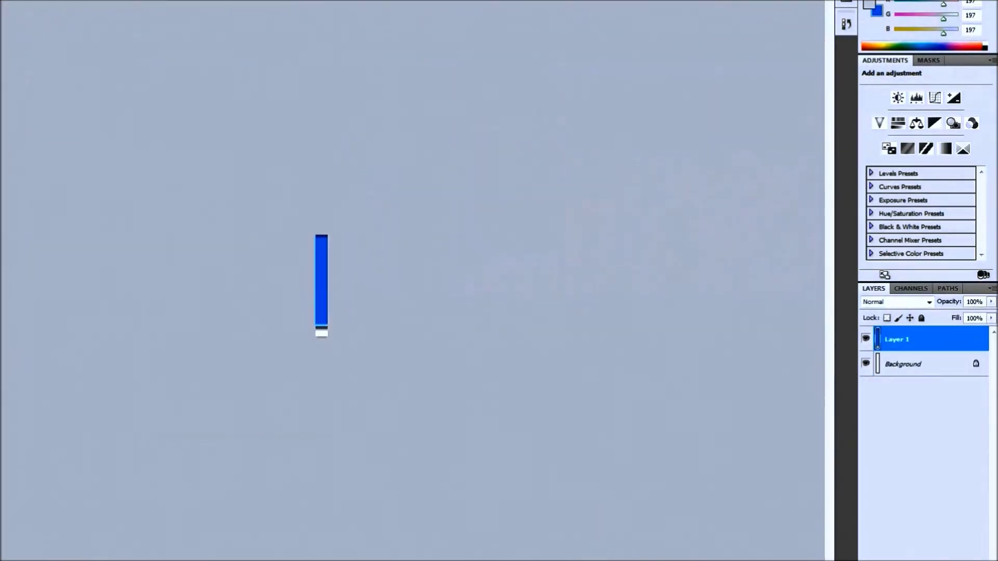
- Switch to Dreamweaver and apply background.jpg from the images folder as the page's CSS background image
left_click(269, 552)
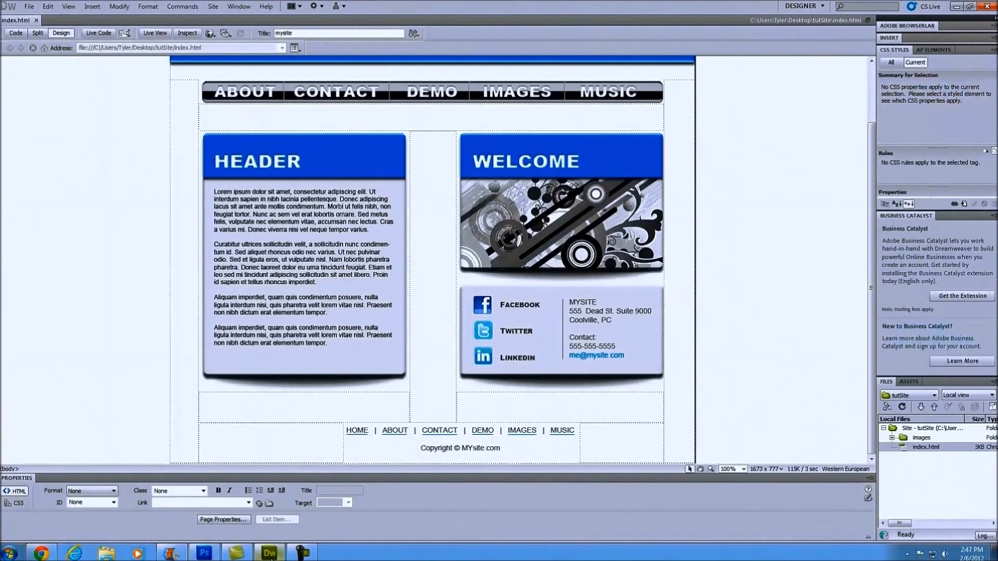
scroll(734, 313, "up", 3)
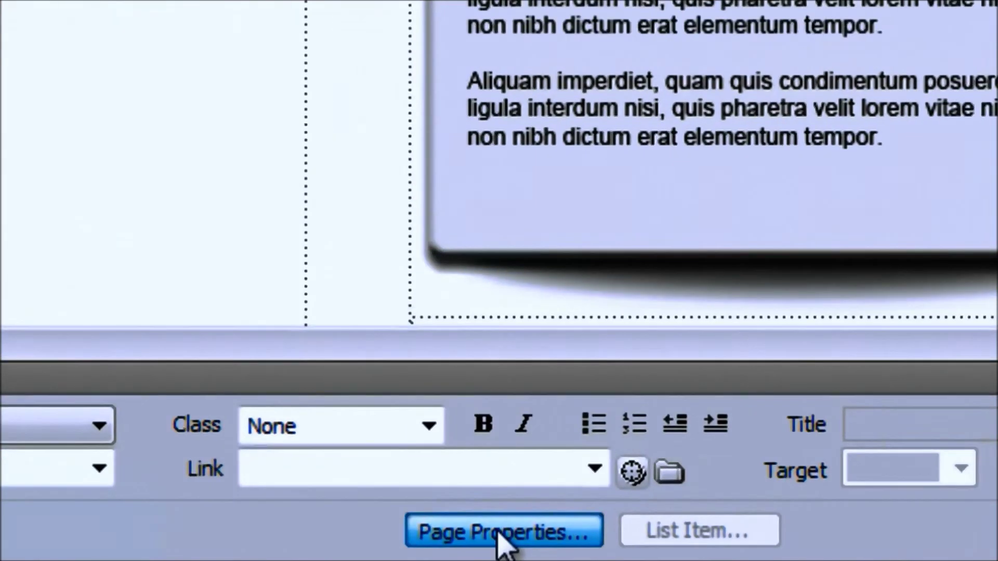
left_click(545, 500)
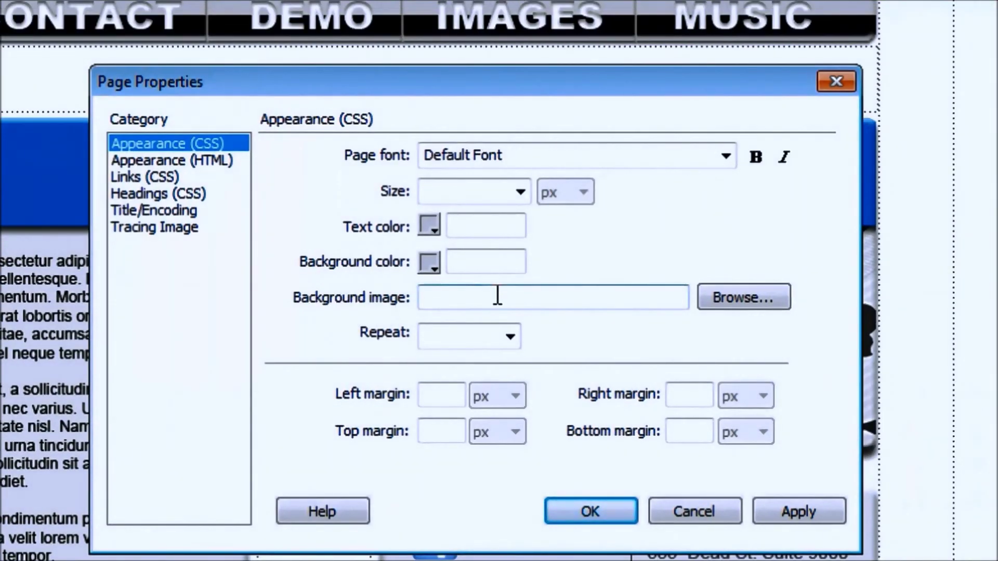
left_click(743, 299)
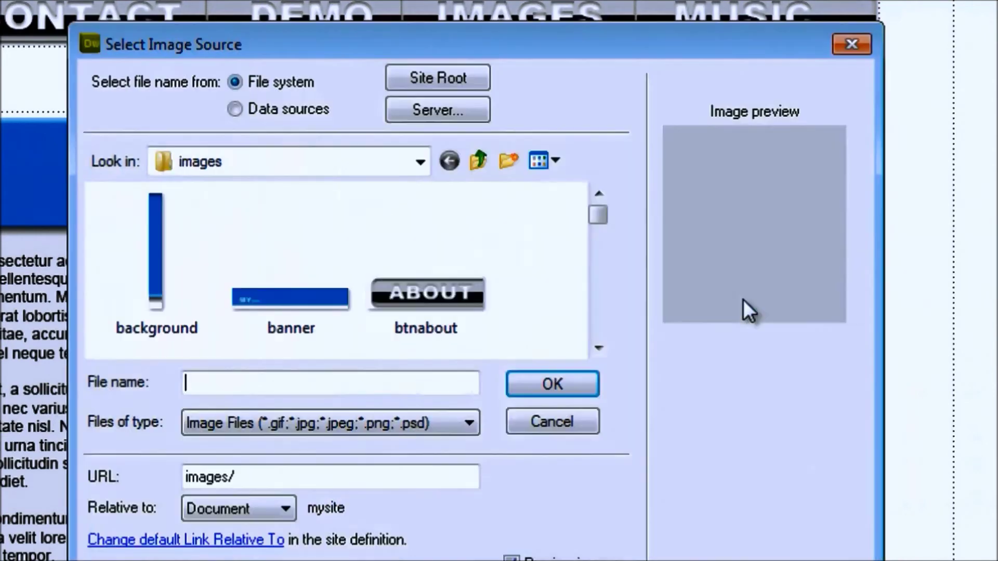
left_click(161, 265)
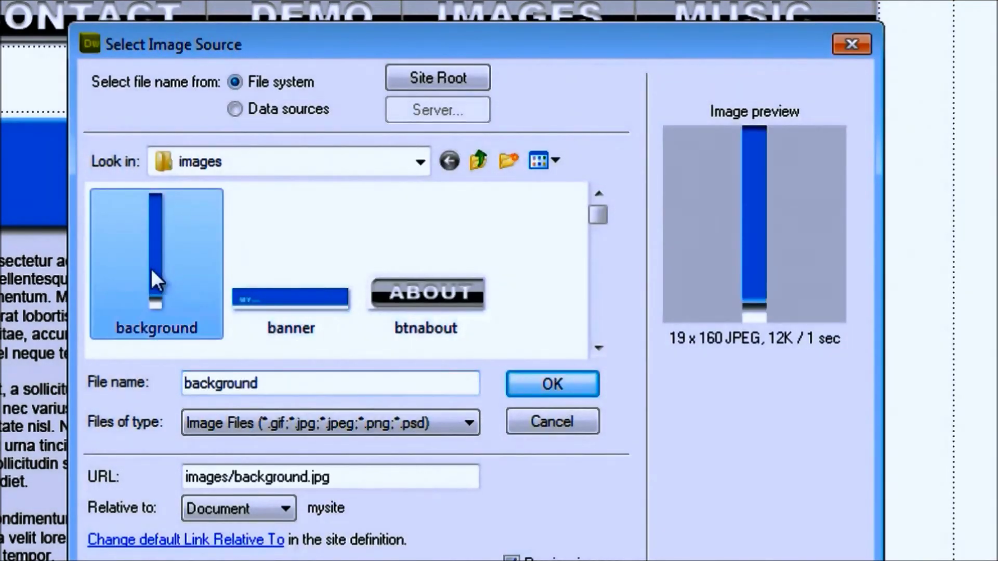
left_click(569, 386)
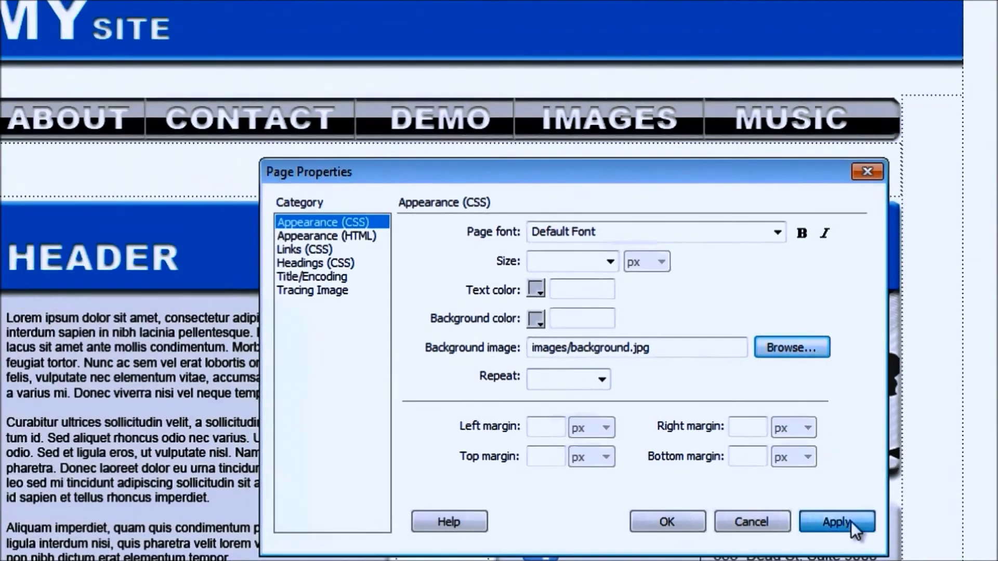
left_click(813, 514)
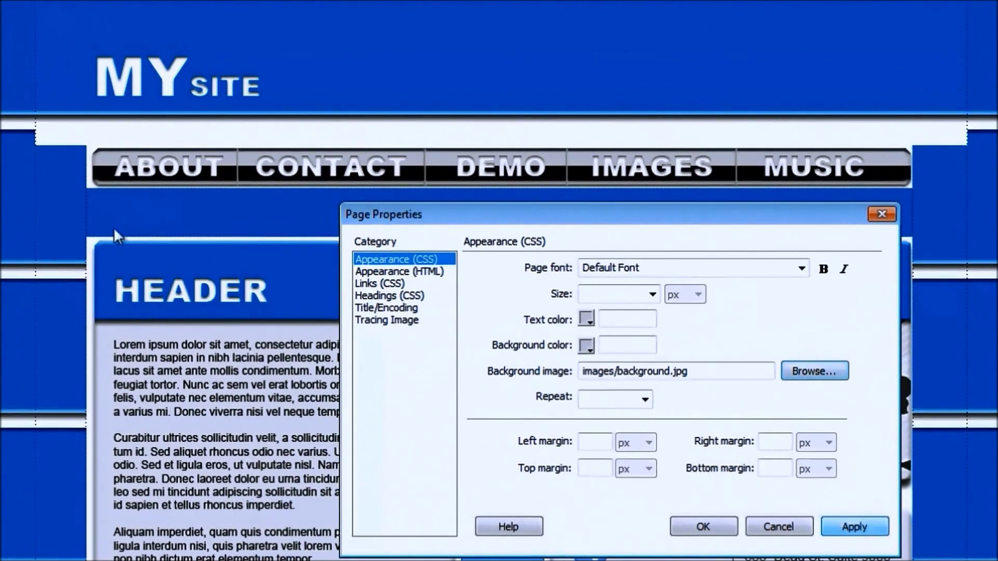
- Set the page background image to repeat-x and accept the page properties
left_click(645, 401)
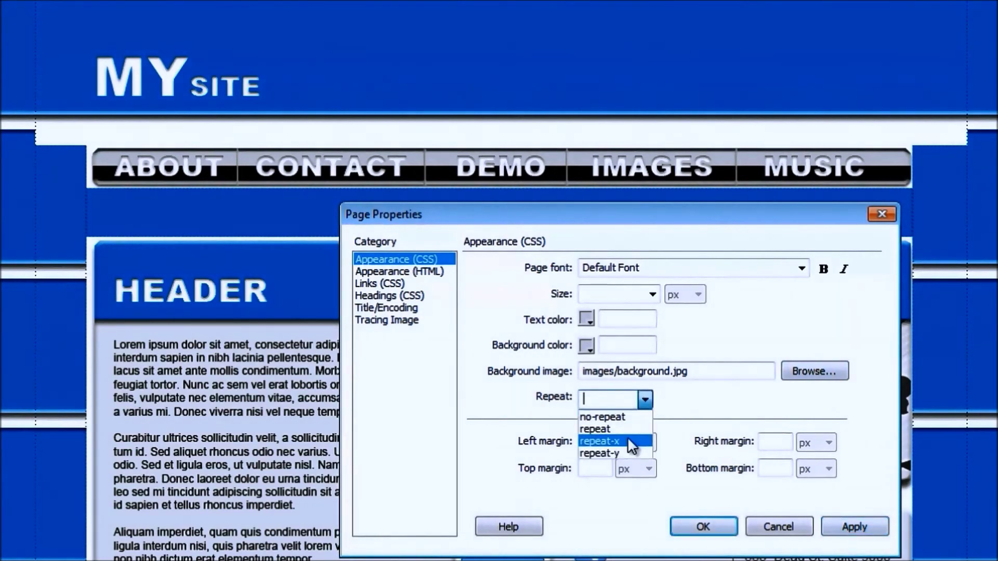
left_click(627, 439)
left_click(872, 528)
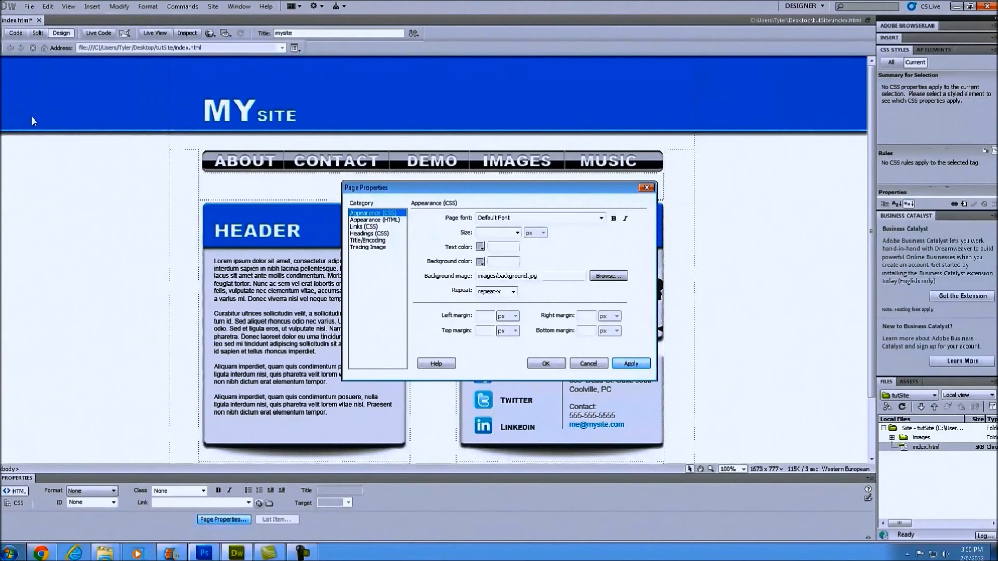
left_click(541, 366)
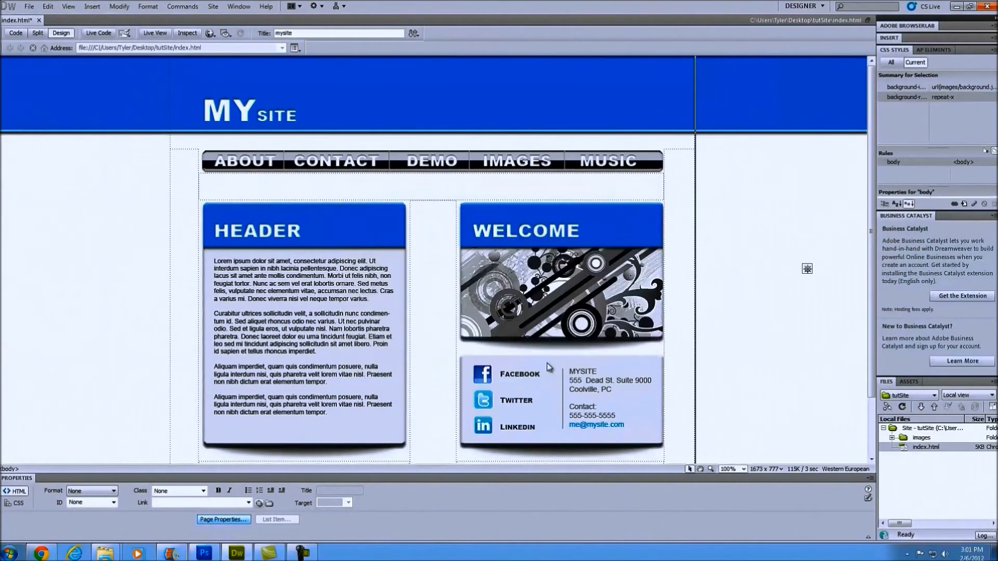
- Save the page and preview it in Chrome
left_click(209, 33)
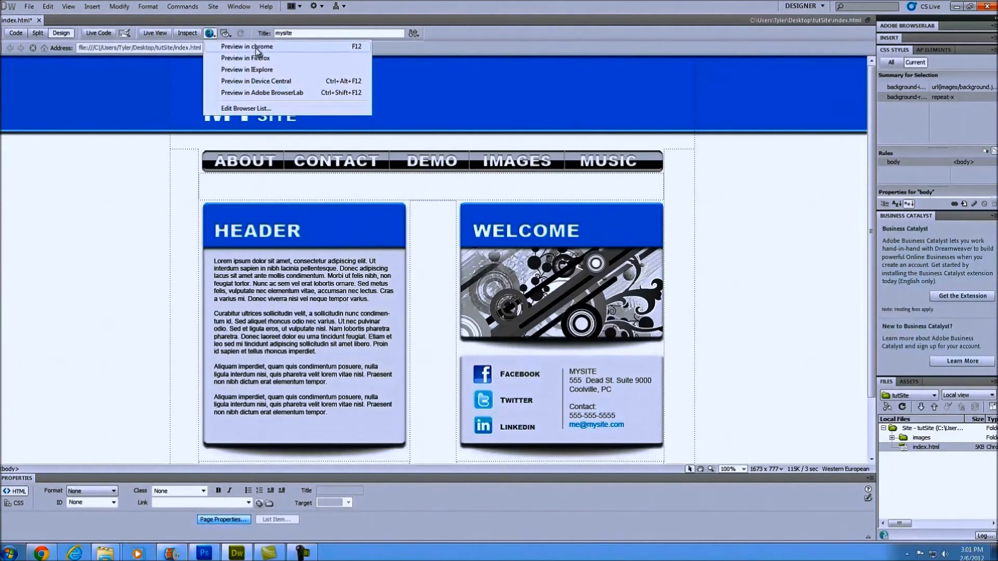
left_click(257, 47)
left_click(457, 298)
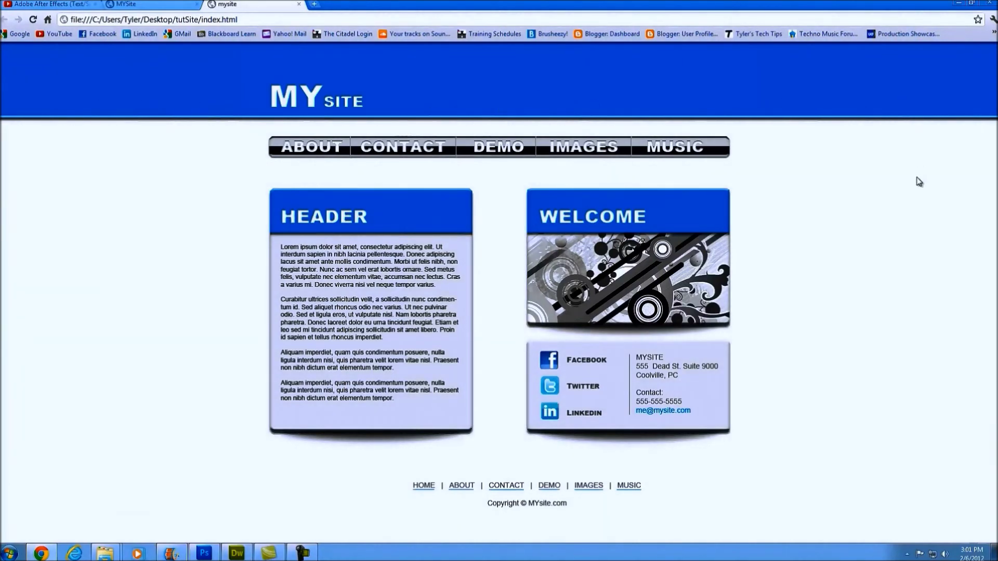
- Examine the banner's extension and the page's centering in Chrome at several zoom levels
key("ctrl+minus")
key("ctrl+minus")
key("ctrl+minus")
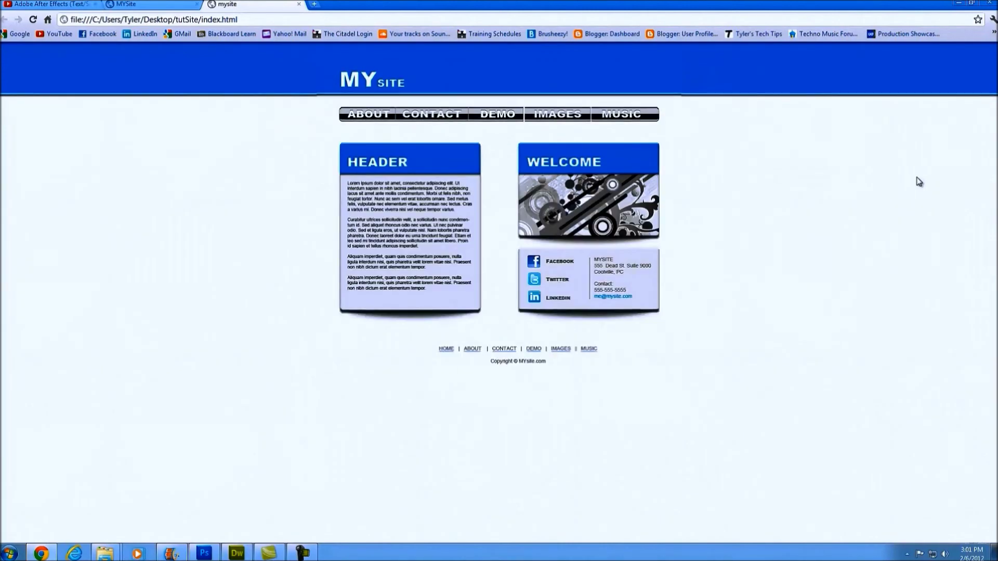
key("ctrl+plus")
key("ctrl+plus")
key("ctrl+minus")
key("ctrl+minus")
key("ctrl+minus")
key("ctrl+minus")
key("ctrl+plus")
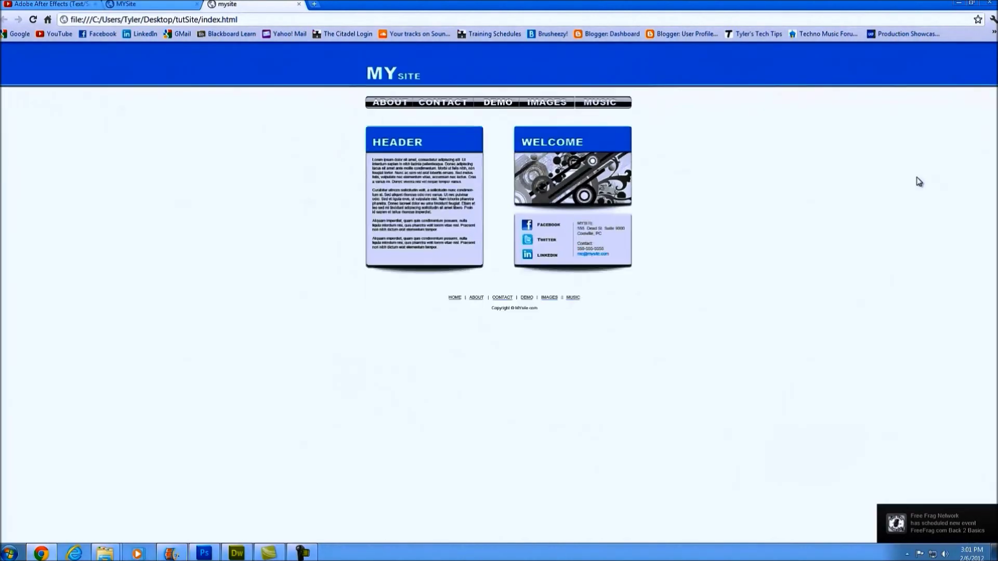
key("ctrl+plus")
key("ctrl+plus")
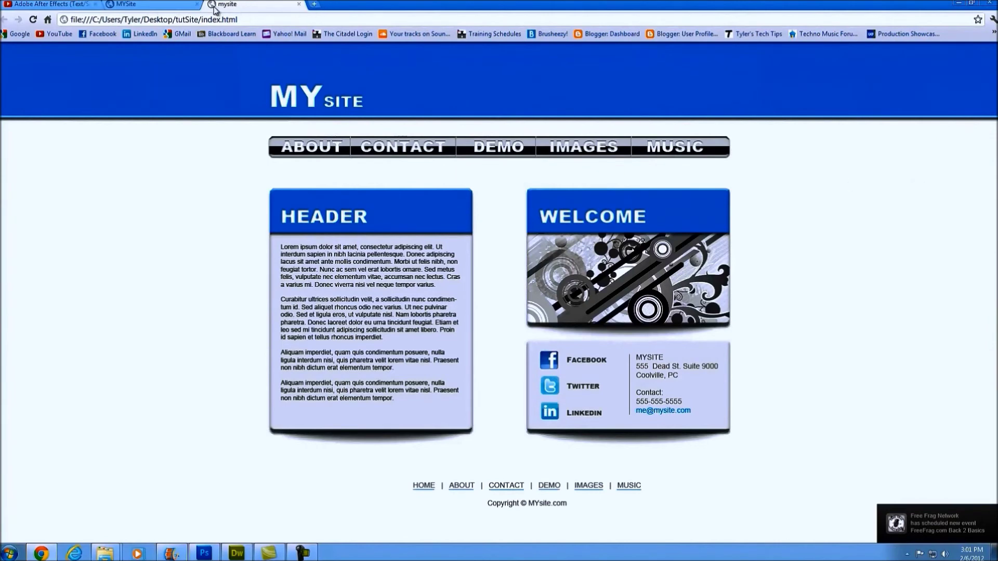
- Close the older MYSite preview tab in Chrome and return to the page in Dreamweaver
left_click(197, 5)
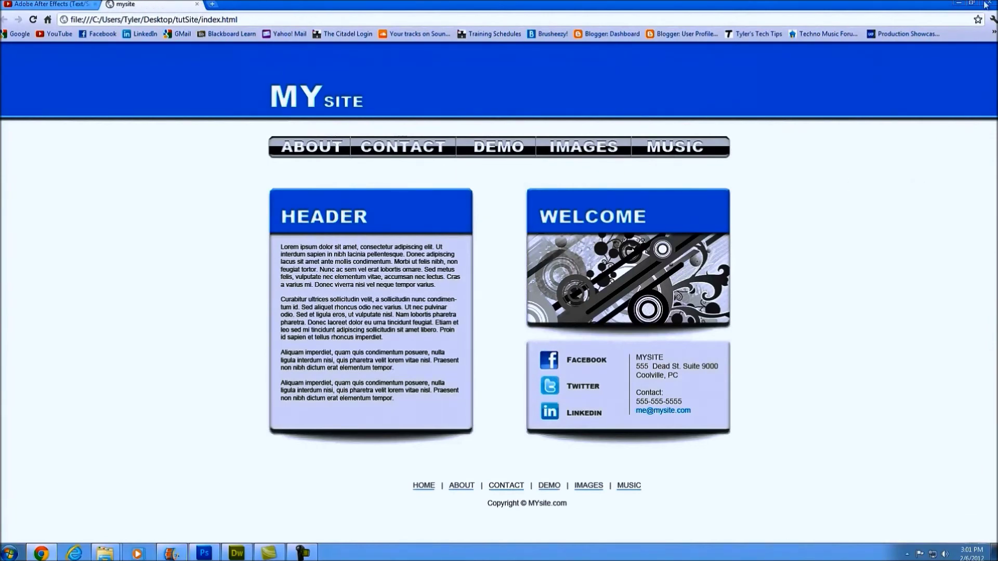
left_click(958, 3)
scroll(765, 263, "down", 1)
scroll(434, 232, "up", 1)
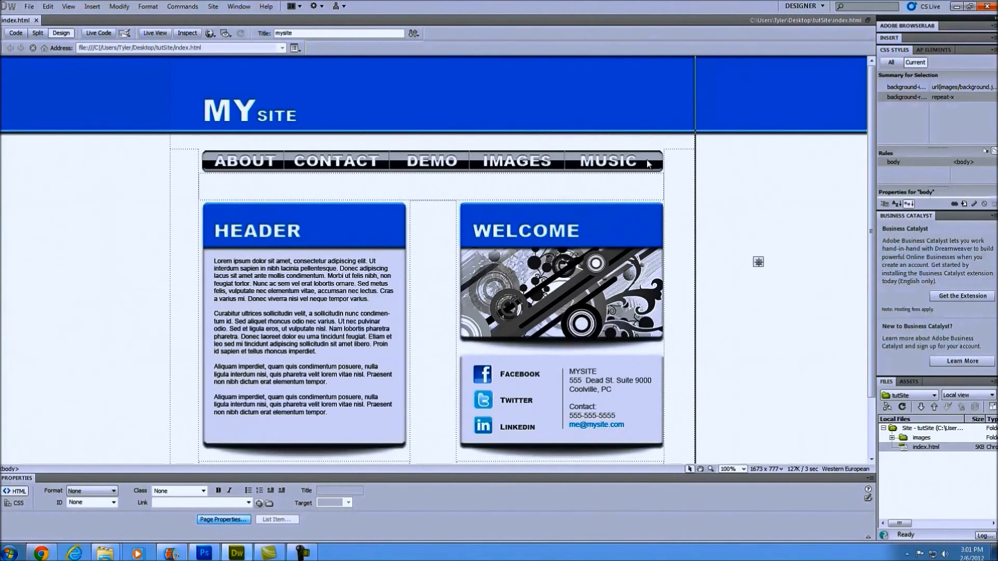
scroll(423, 227, "down", 1)
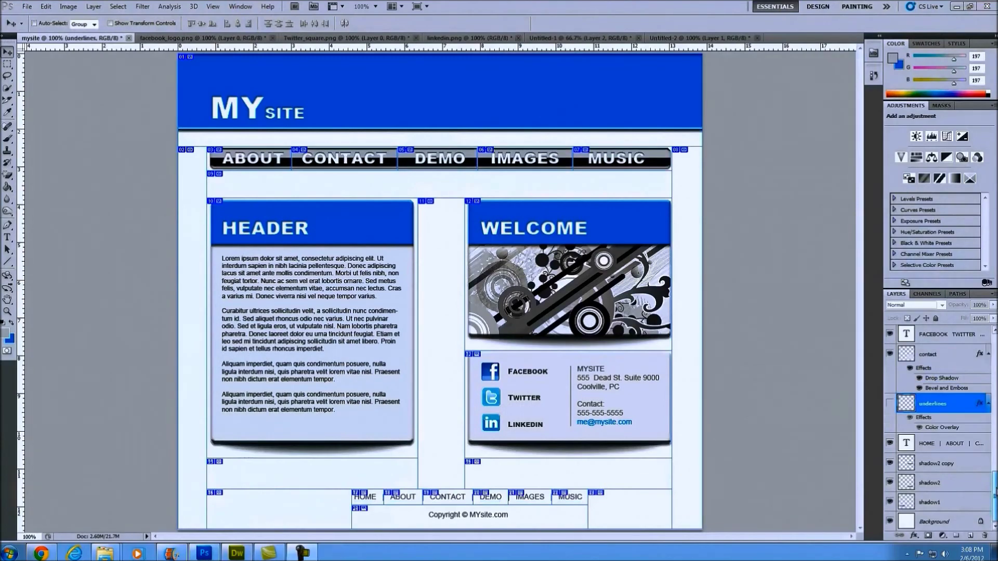
- In the Photoshop mysite design, turn on the navbar layer's Color Overlay effect and show the underlines layer
scroll(955, 379, "up", 10)
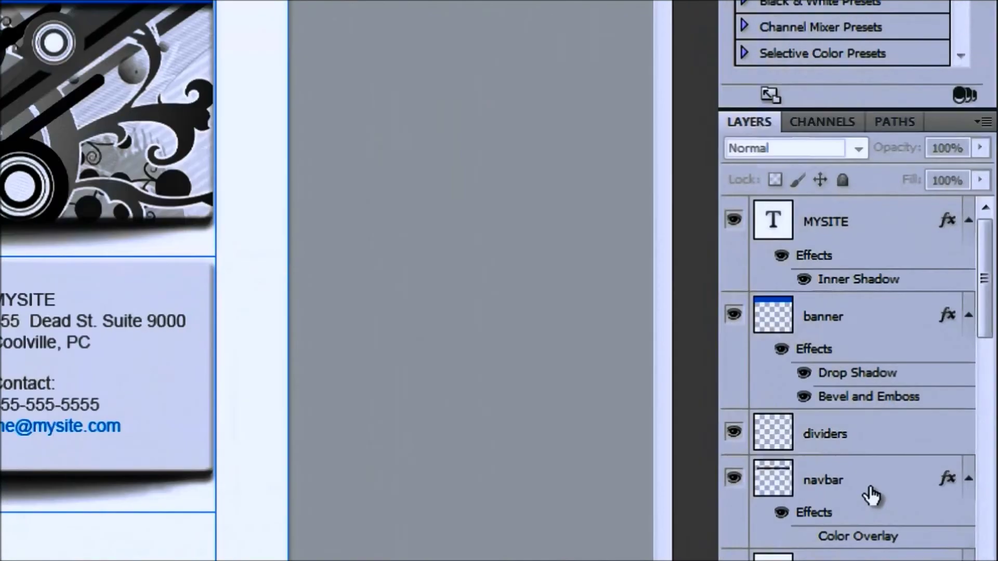
left_click(956, 446)
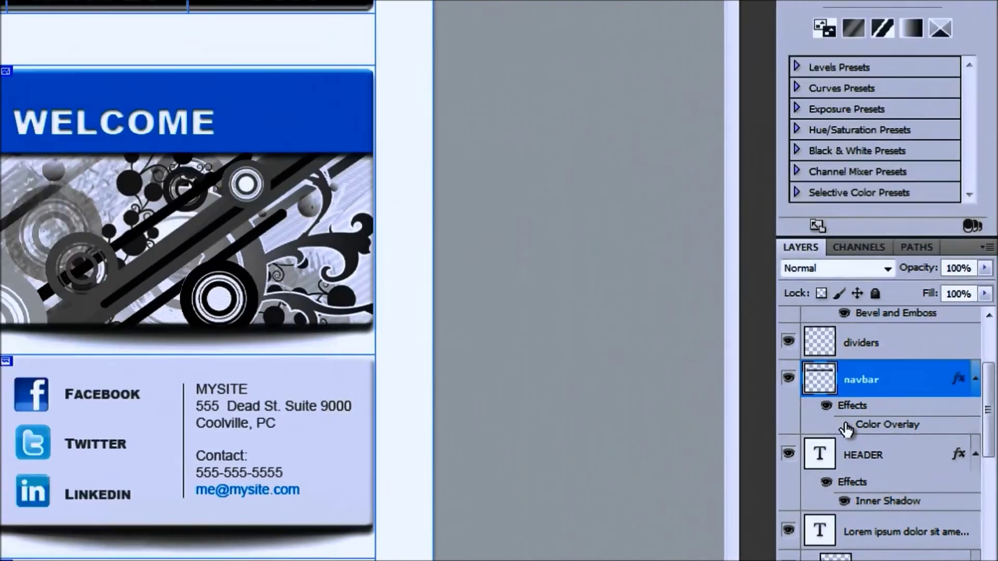
left_click(715, 311)
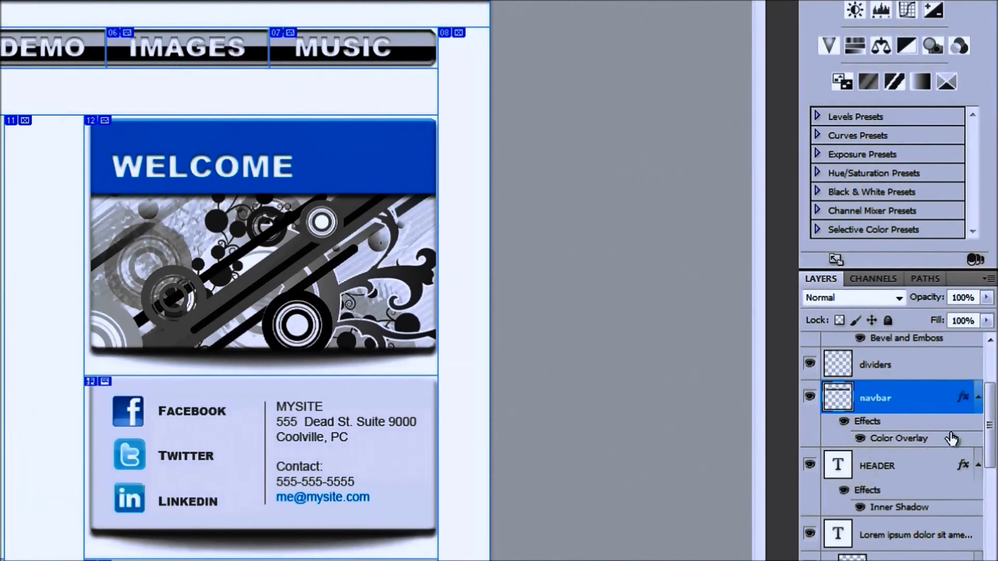
left_click_drag(991, 428, 992, 552)
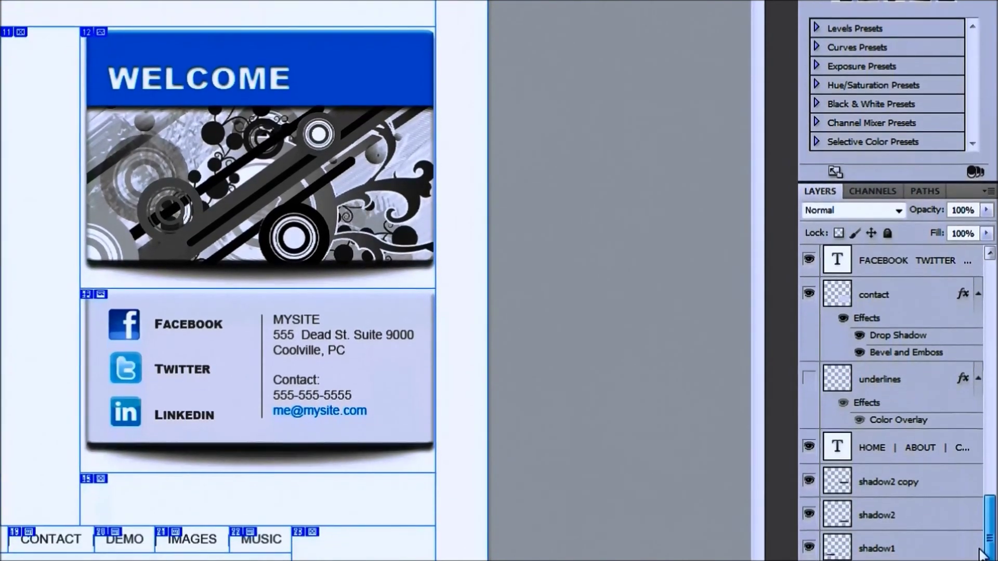
left_click(809, 379)
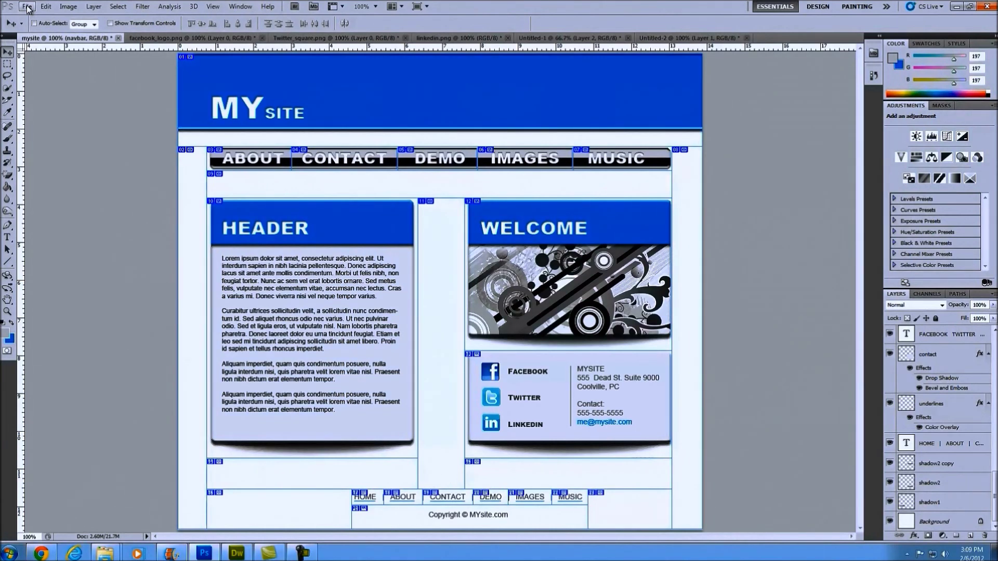
- Start a Save for Web & Devices export with the current settings and create a Desktop folder named junky as its destination
left_click(27, 7)
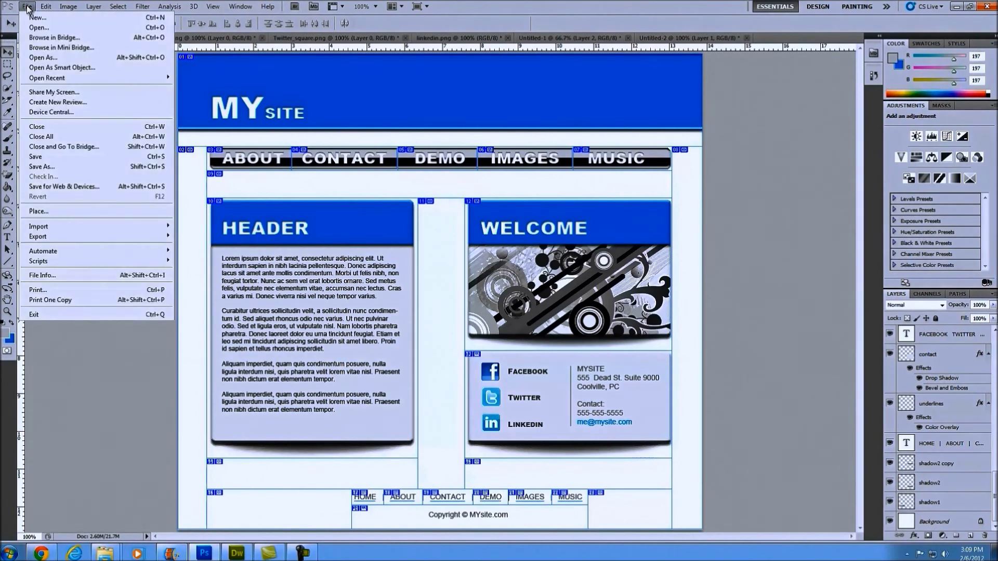
left_click(70, 186)
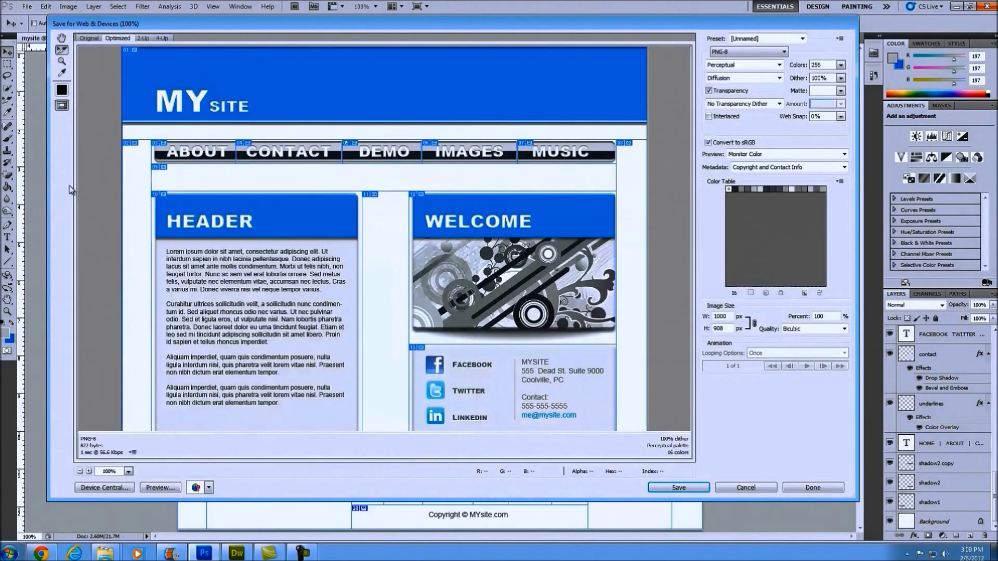
left_click(679, 488)
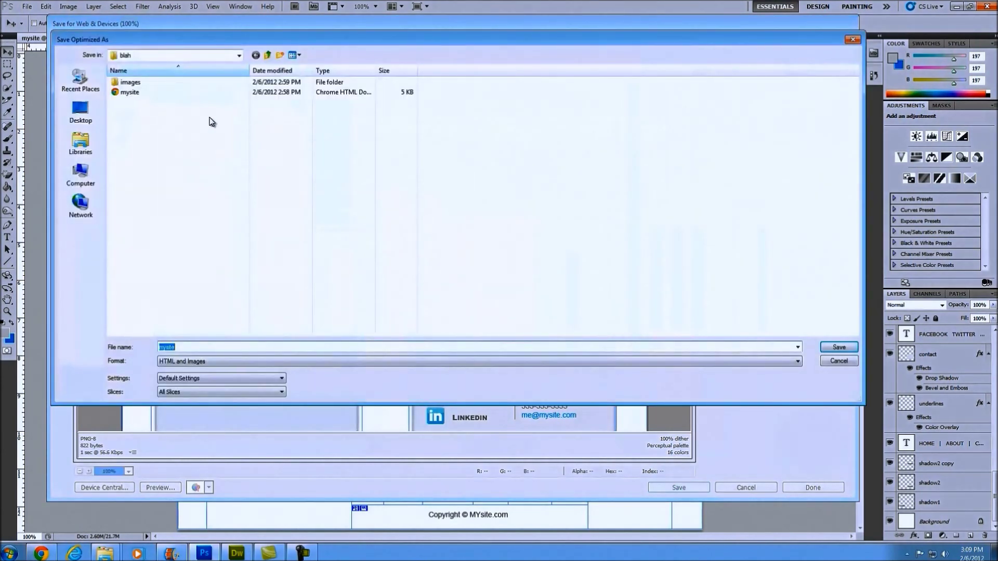
left_click(80, 110)
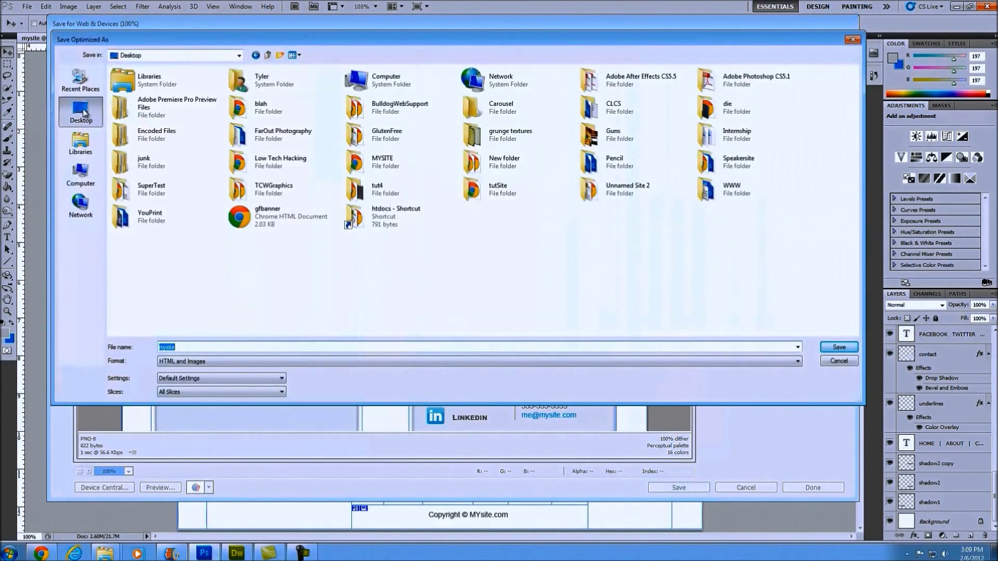
right_click(494, 295)
mouse_move(541, 401)
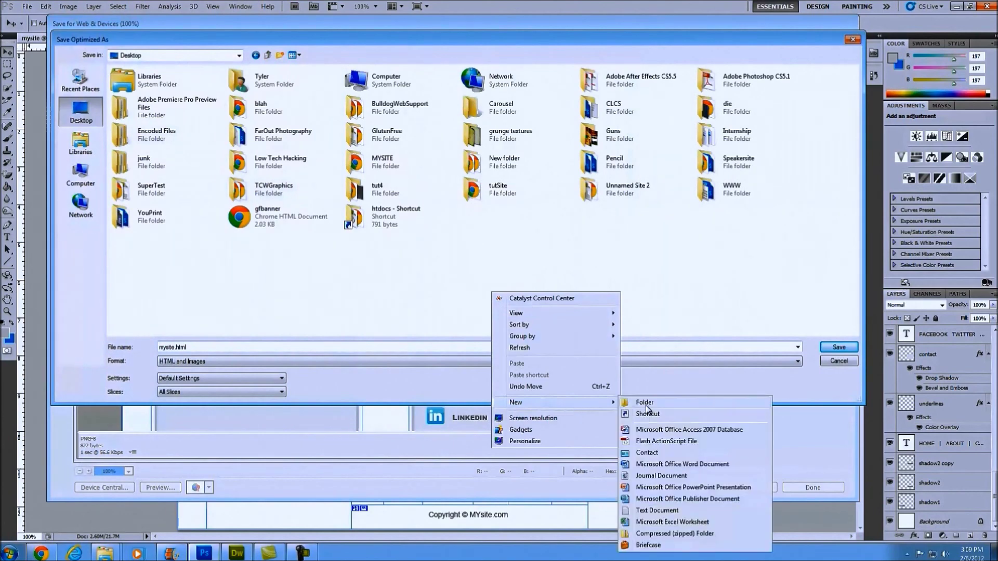
left_click(640, 403)
type("junky")
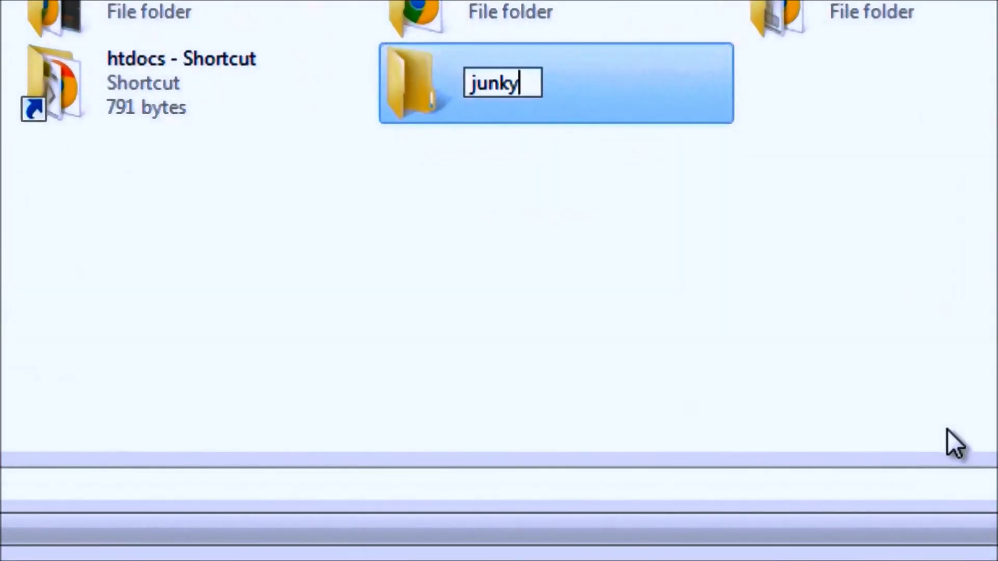
key("Return")
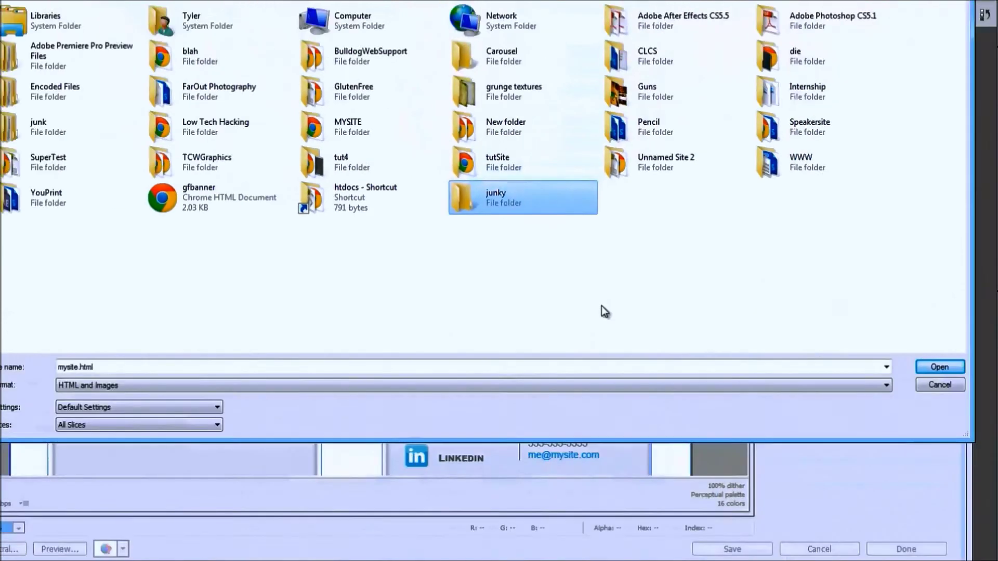
double_click(480, 200)
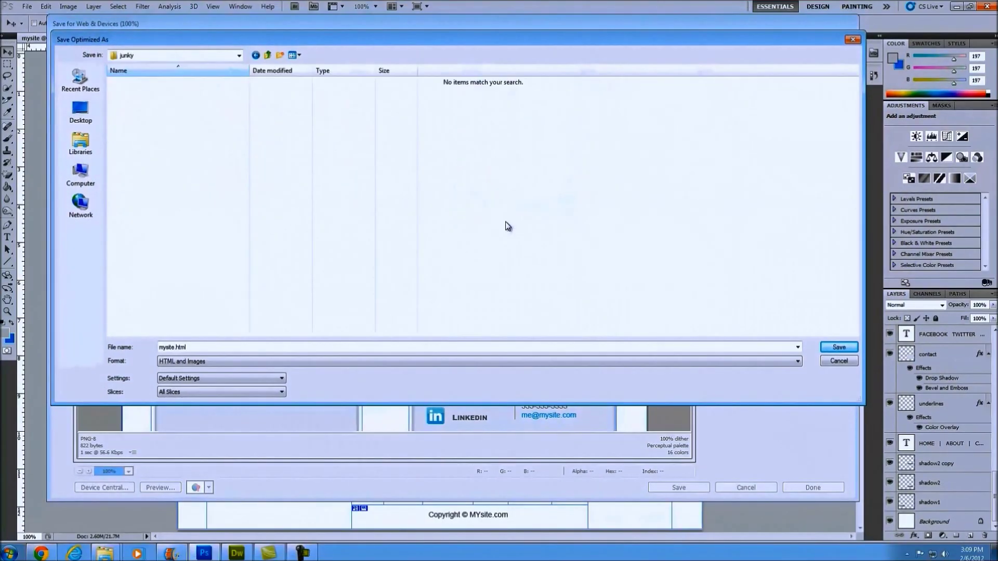
- Set the export format to Images Only, keeping Default Settings and All Slices
left_click(284, 364)
left_click(198, 377)
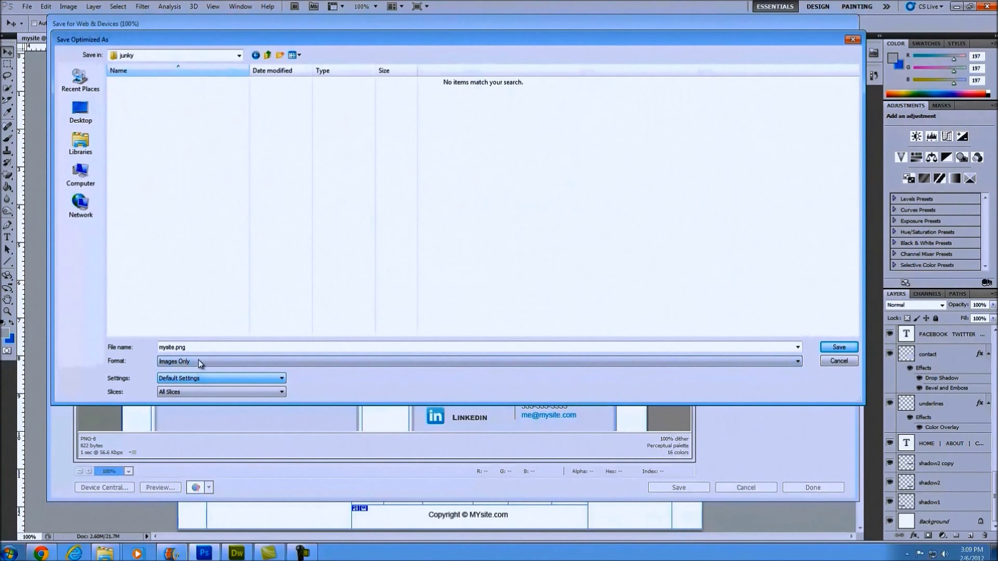
left_click(196, 364)
left_click(193, 380)
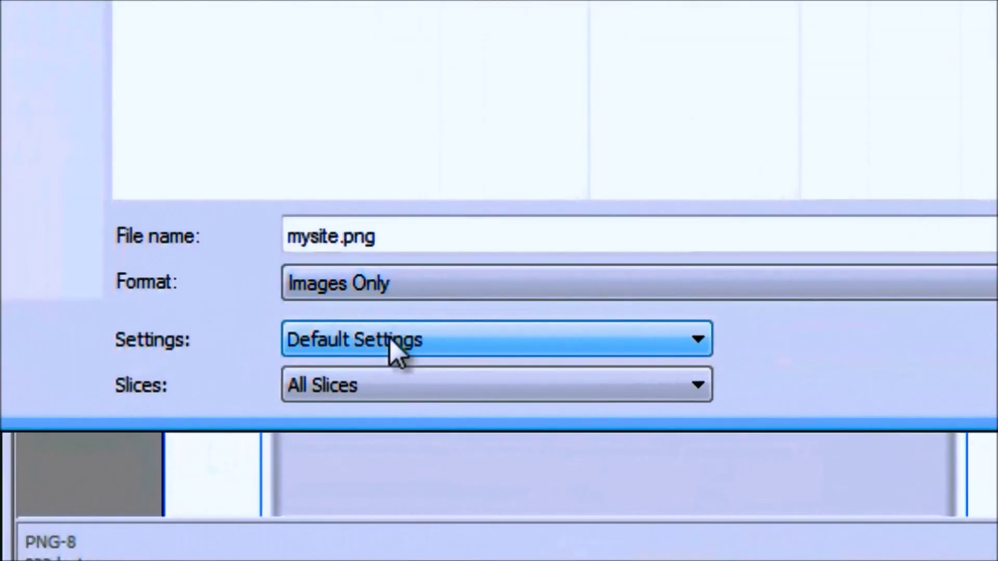